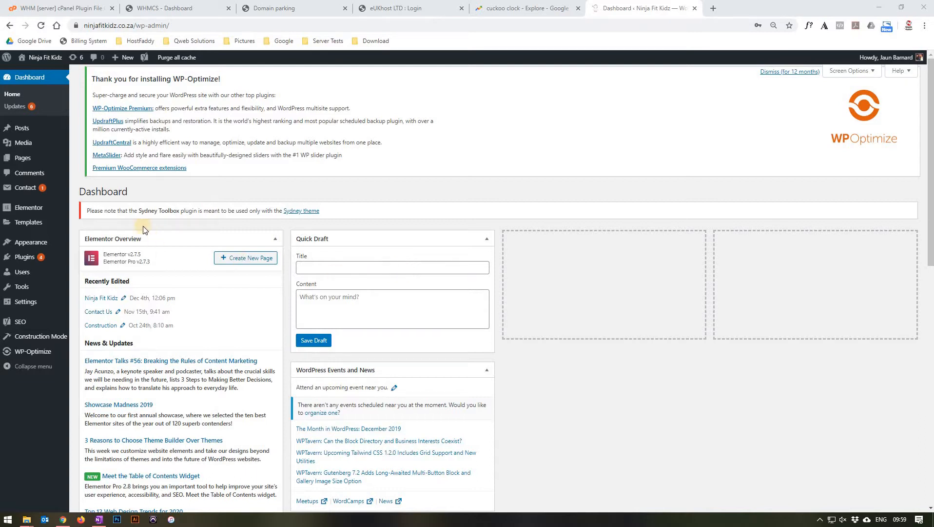
- Open the Ninja Fit Kidz front page from the list of all pages for editing with Elementor
mouse_move(31, 161)
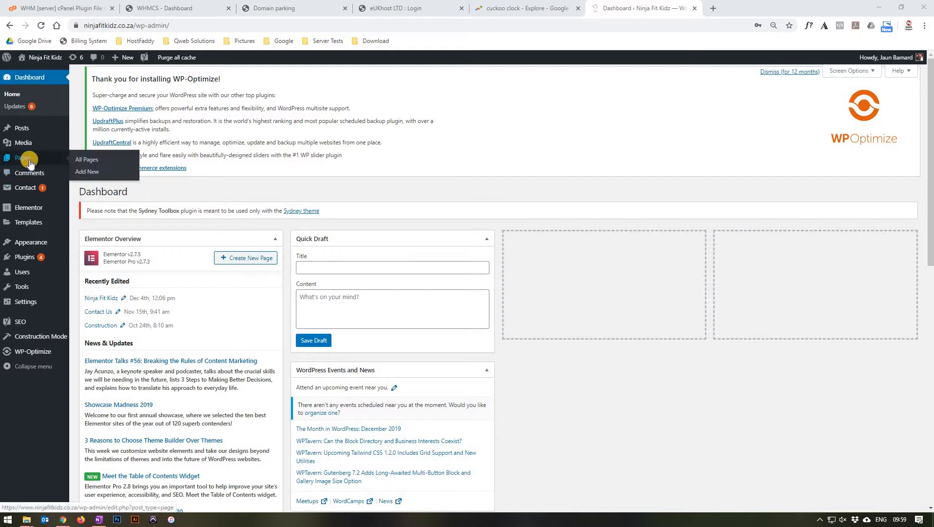
click(87, 163)
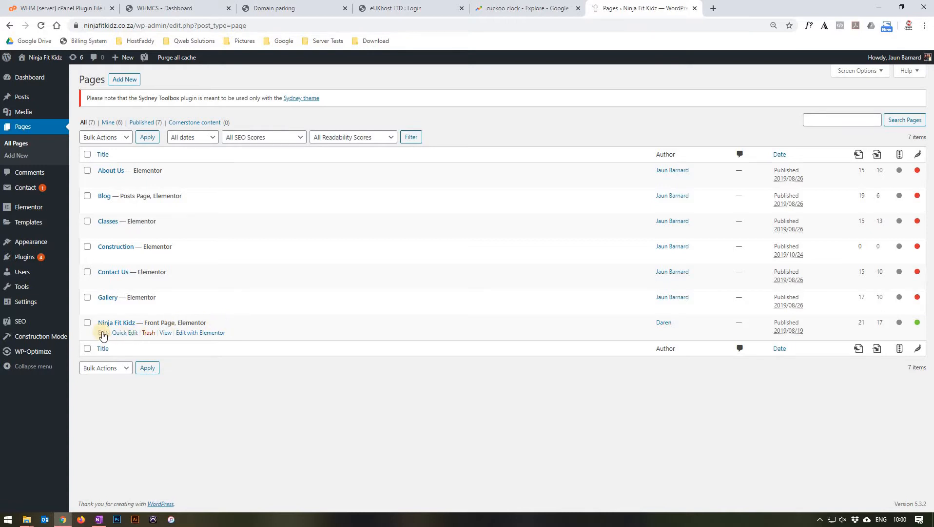
click(195, 333)
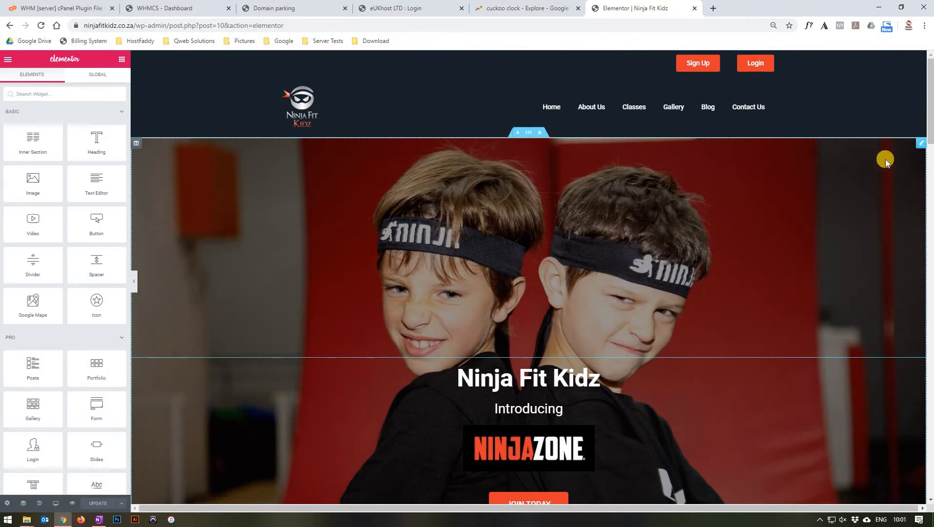
- Try a different space value on the hero section's spacer, then restore it to 500
click(924, 145)
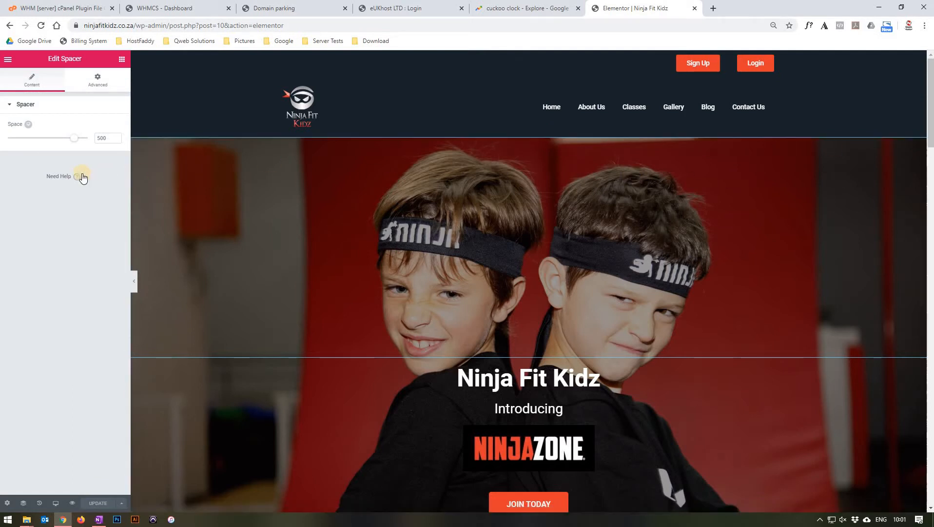
drag(73, 138, 53, 146)
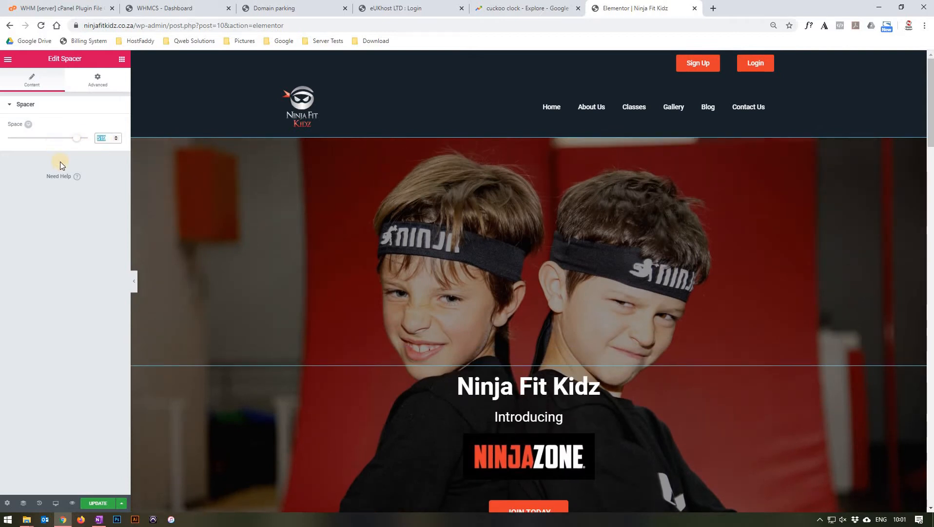
text(500)
click(28, 212)
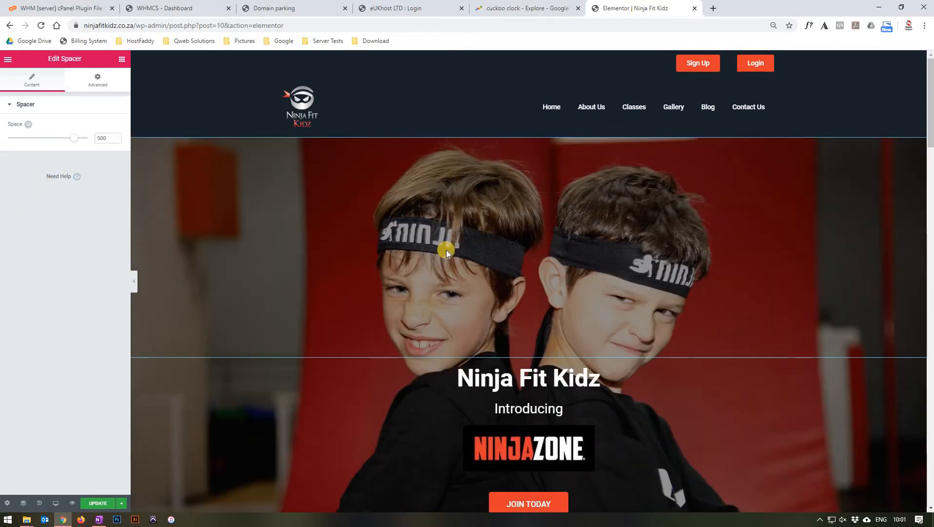
- Try the other alignment options on the Ninja Fit Kidz heading, then return it to Center
scroll(468, 243, down, 2)
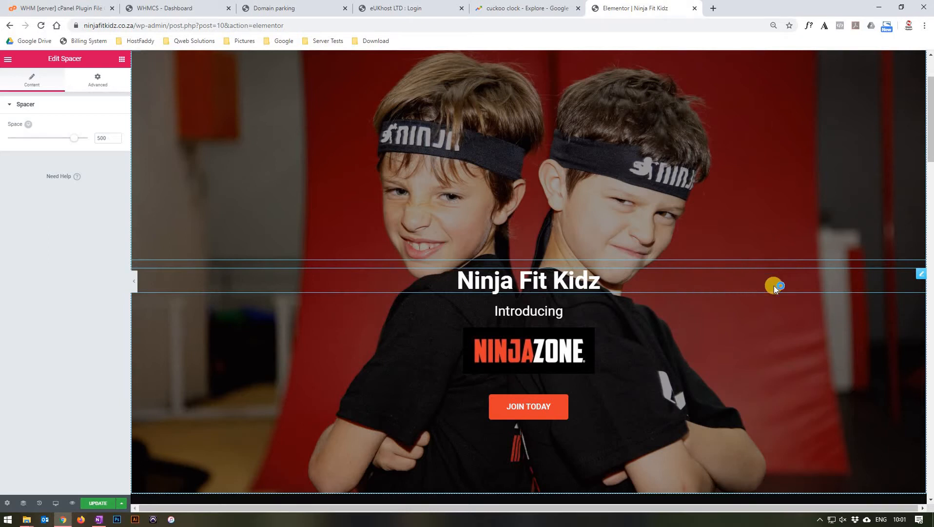
click(923, 276)
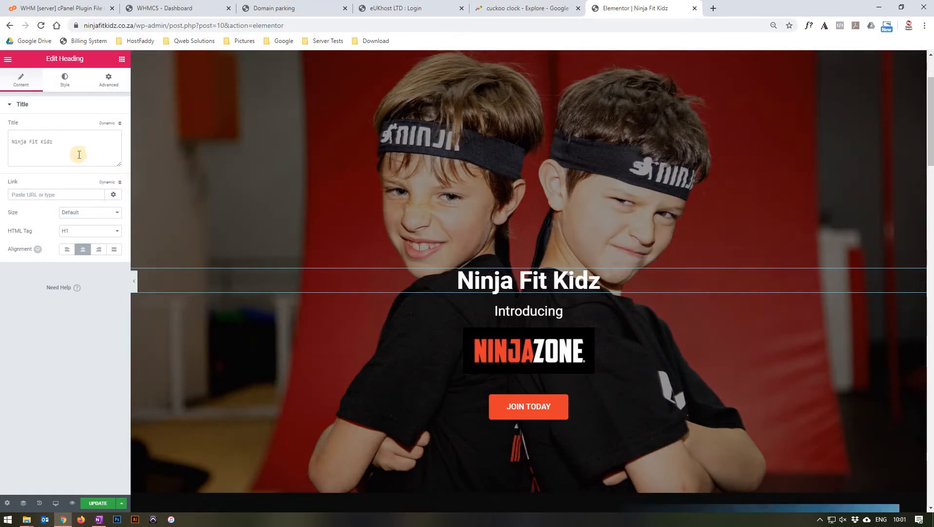
click(62, 137)
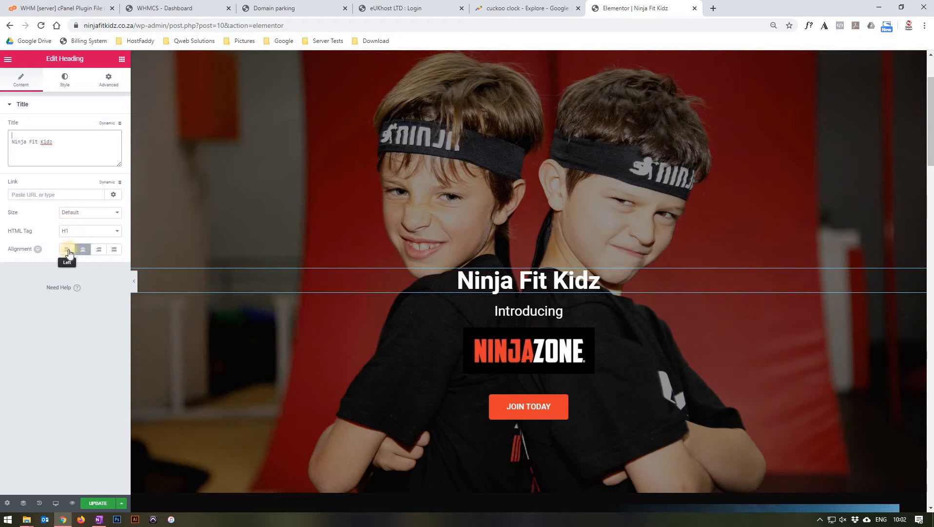
click(67, 249)
click(83, 250)
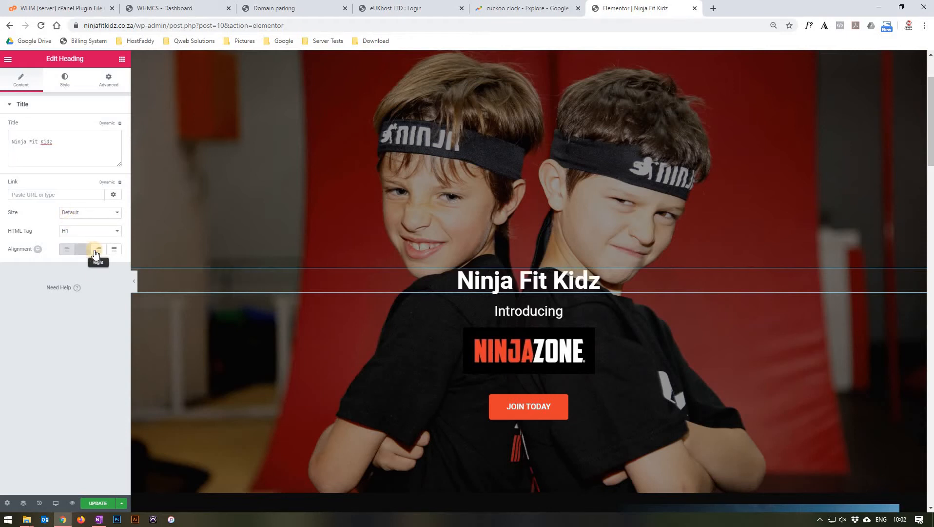
click(98, 249)
click(115, 251)
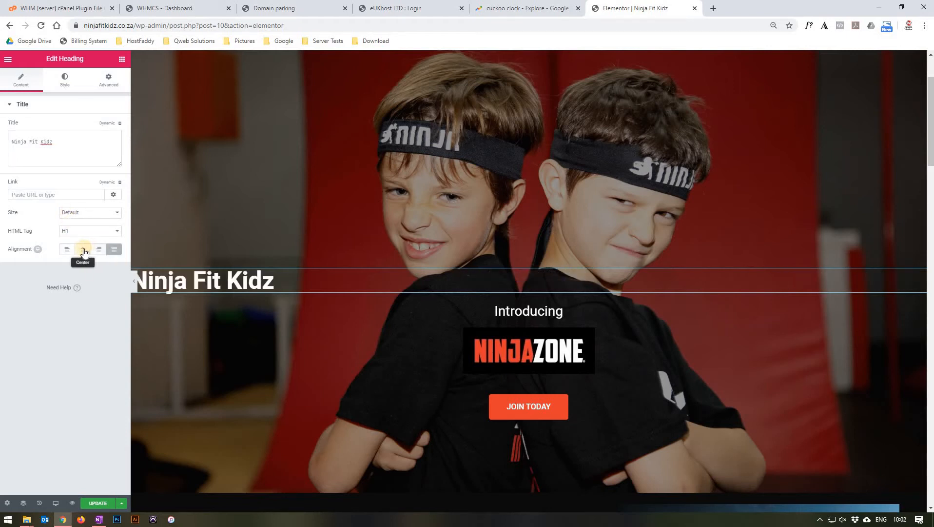
click(83, 251)
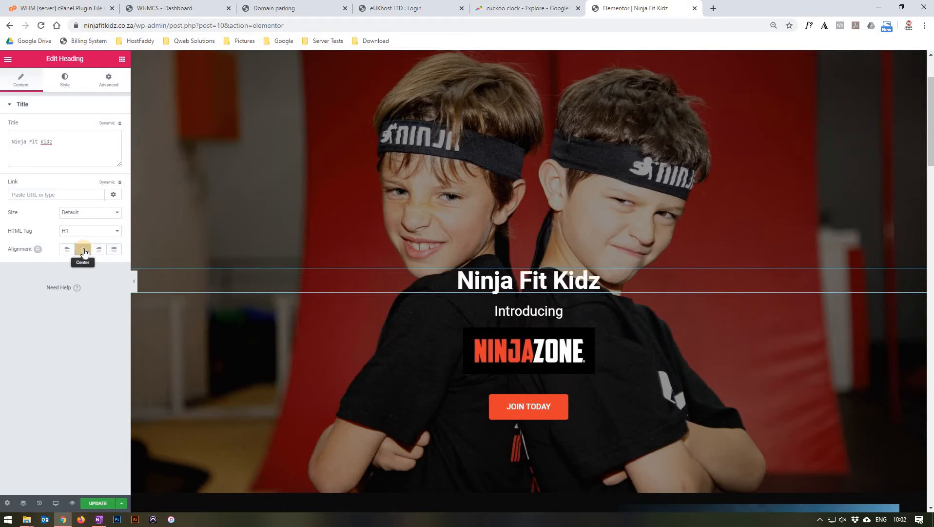
- Review the Ninja Fit Kidz heading's style, typography and advanced settings
click(67, 87)
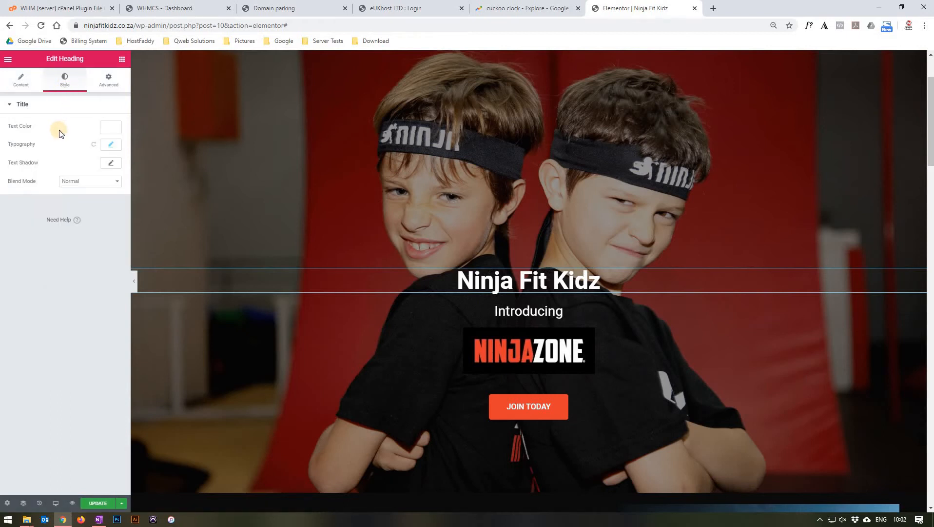
click(107, 145)
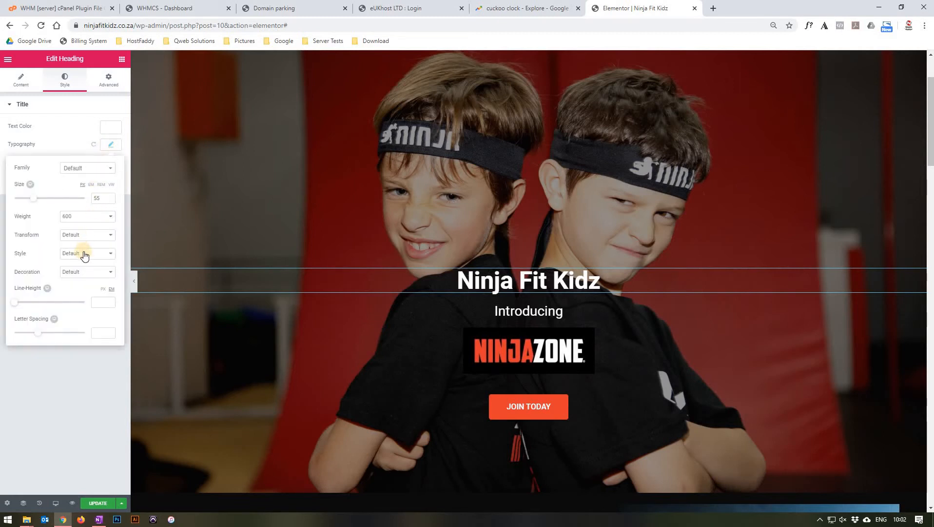
click(70, 399)
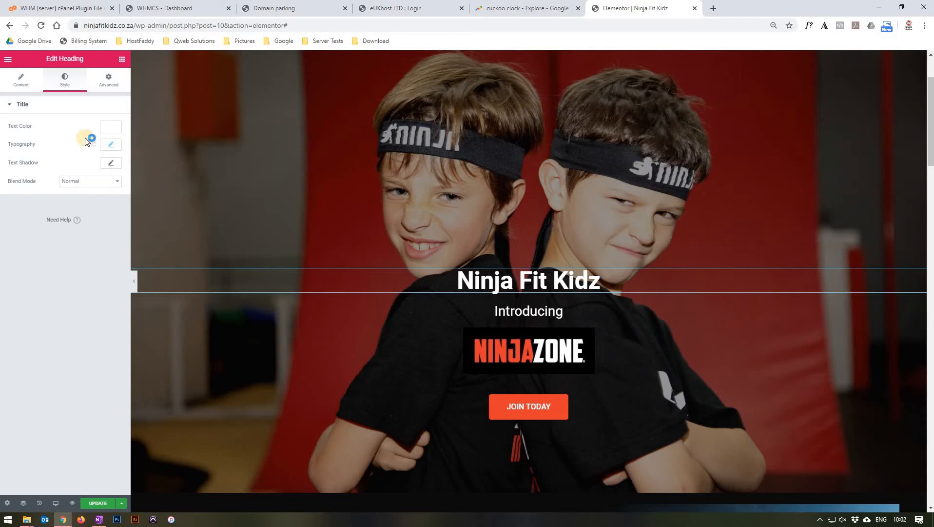
click(108, 83)
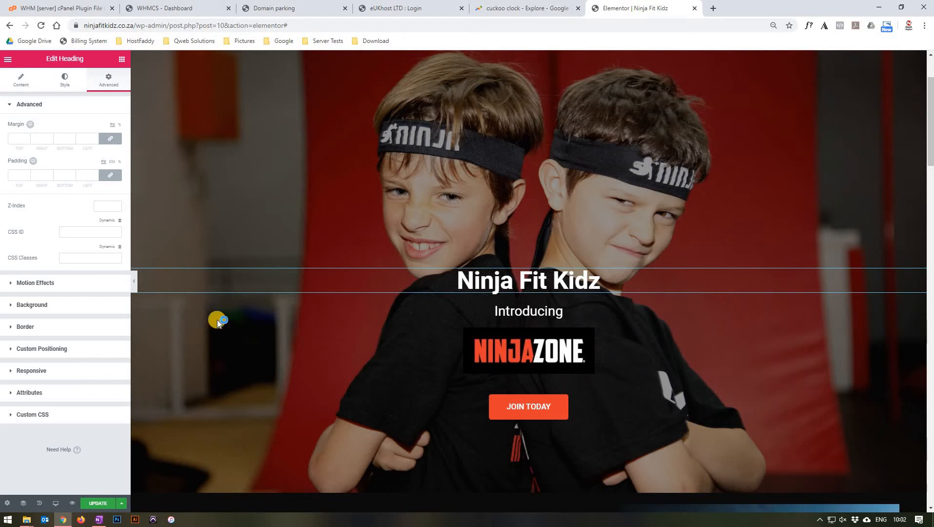
- Open the Introducing text block and inspect the image details of its NINJAZONE logo, closing them without changes
scroll(296, 135, down, 2)
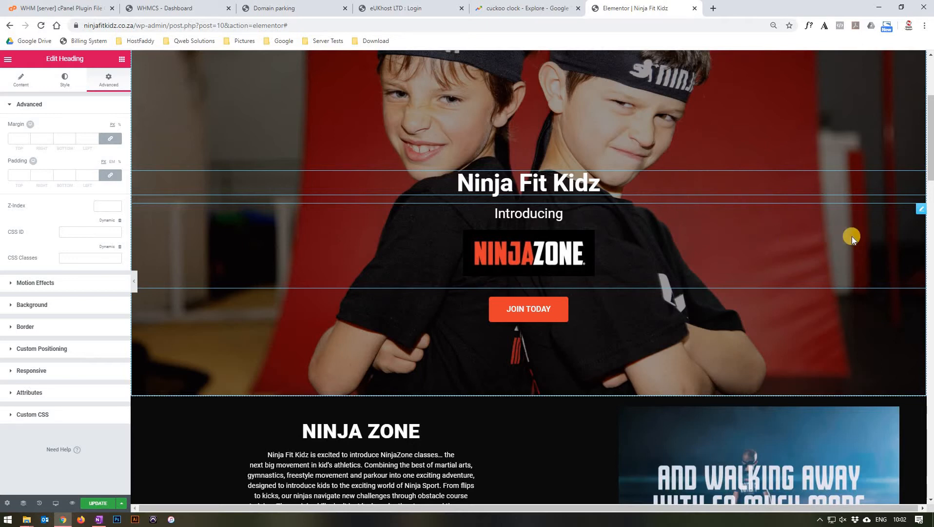
click(921, 213)
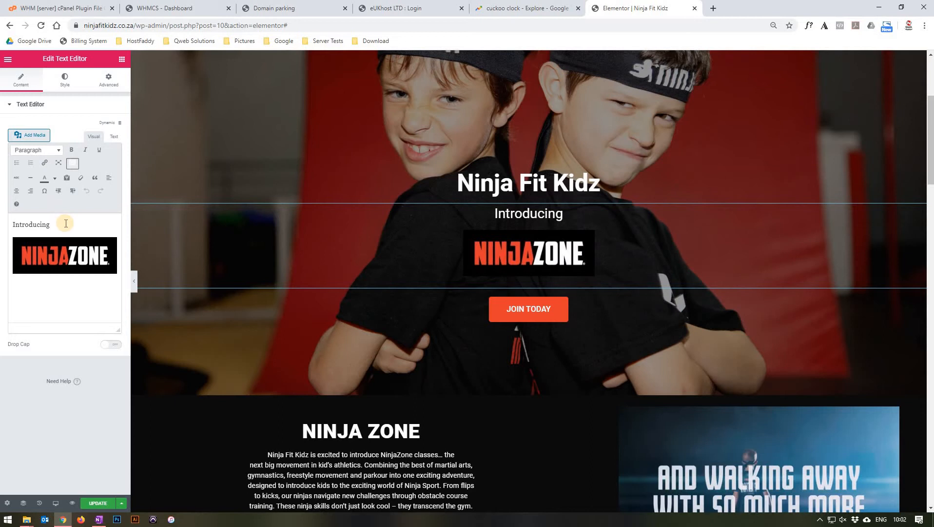
click(71, 248)
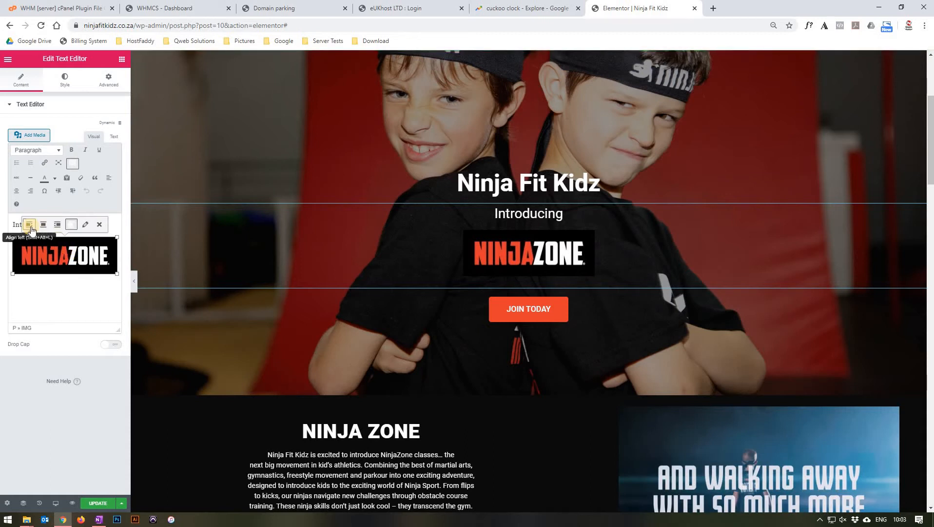
click(84, 224)
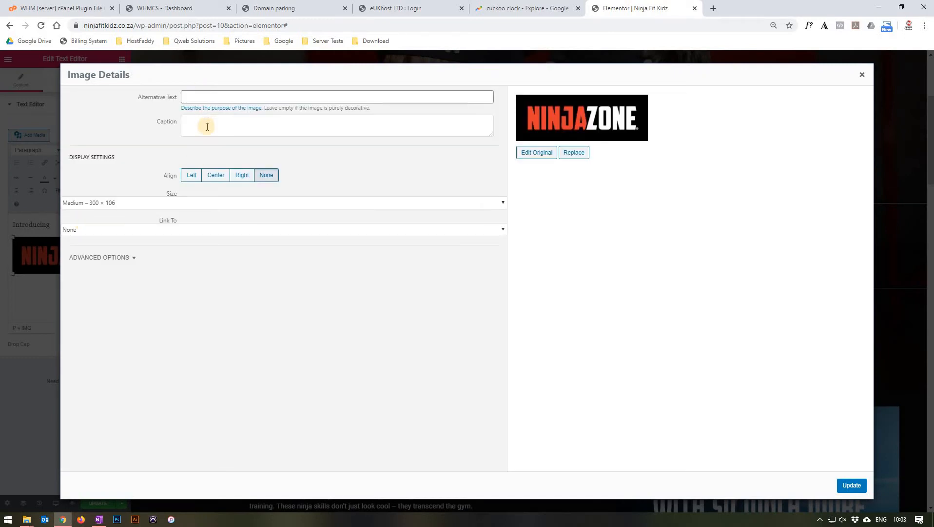
click(196, 205)
click(862, 74)
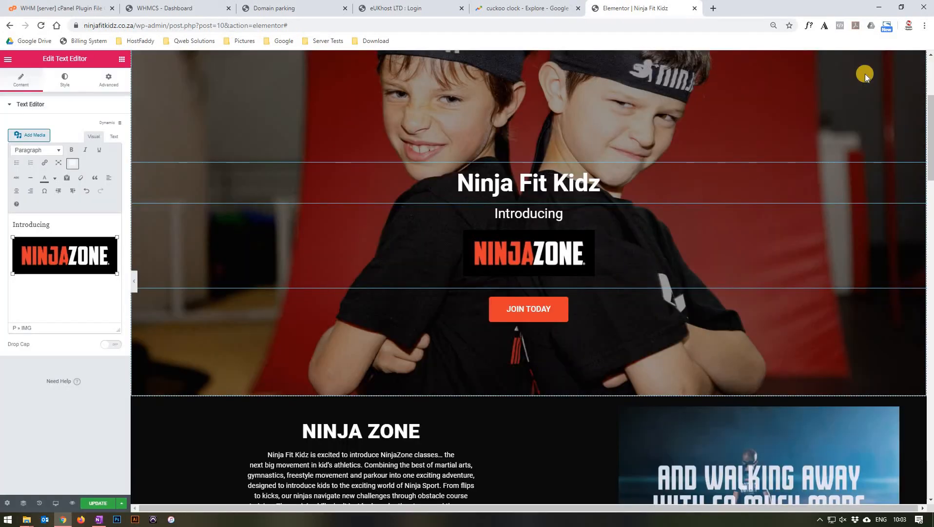
- Examine the JOIN TODAY button's content settings, including its type options, text, link and icon
scroll(719, 121, down, 2)
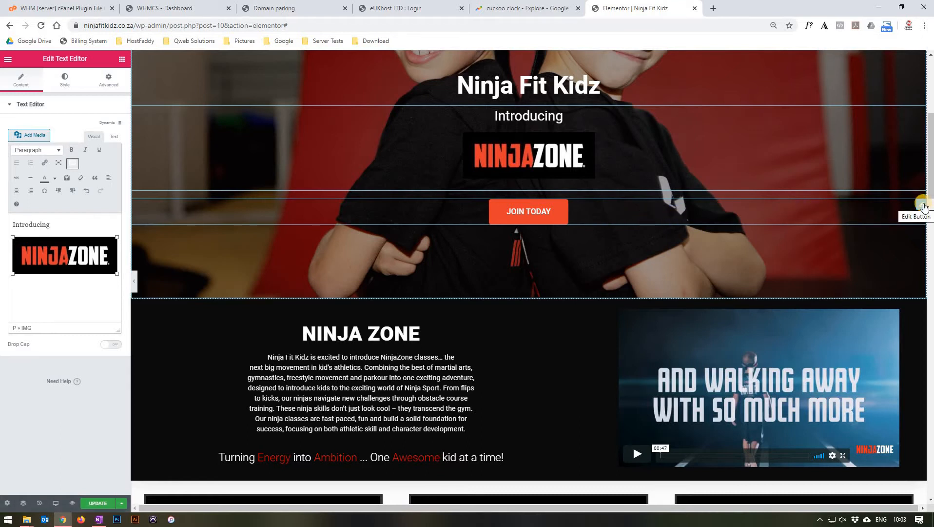
click(925, 206)
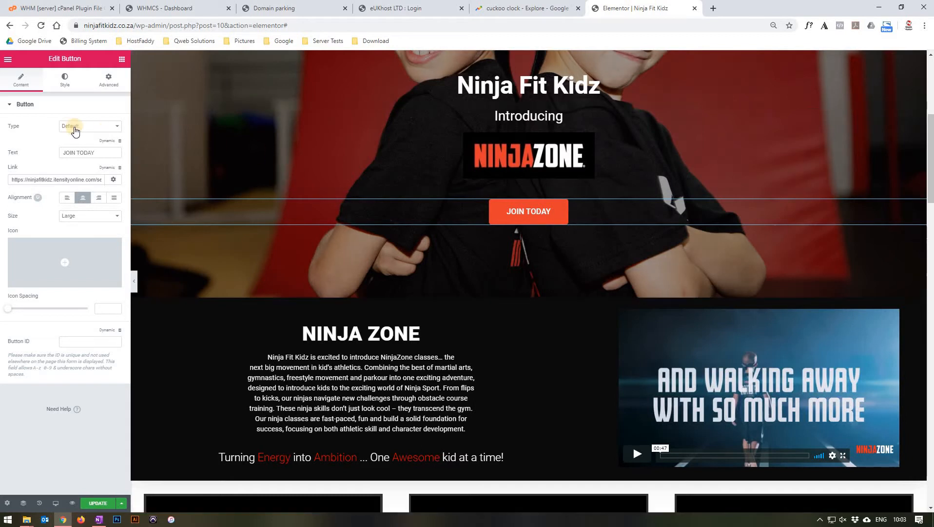
click(74, 128)
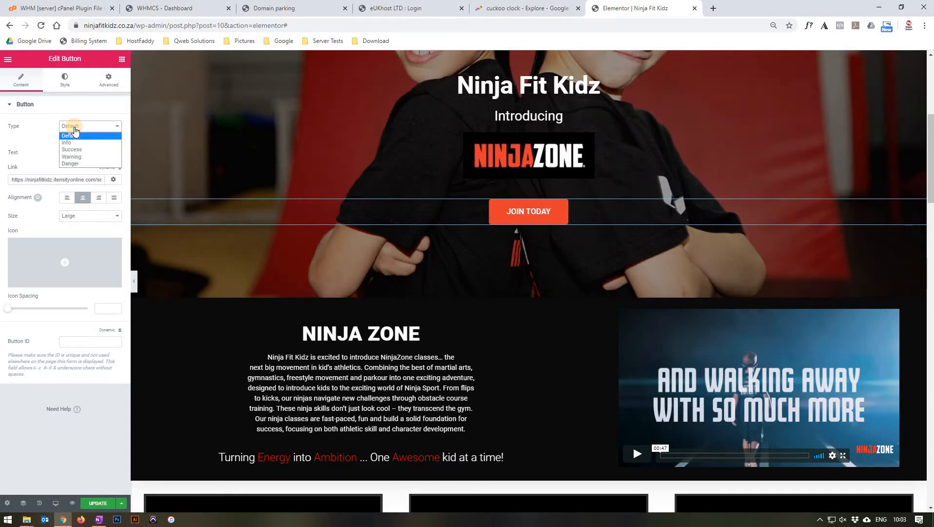
click(74, 131)
click(71, 154)
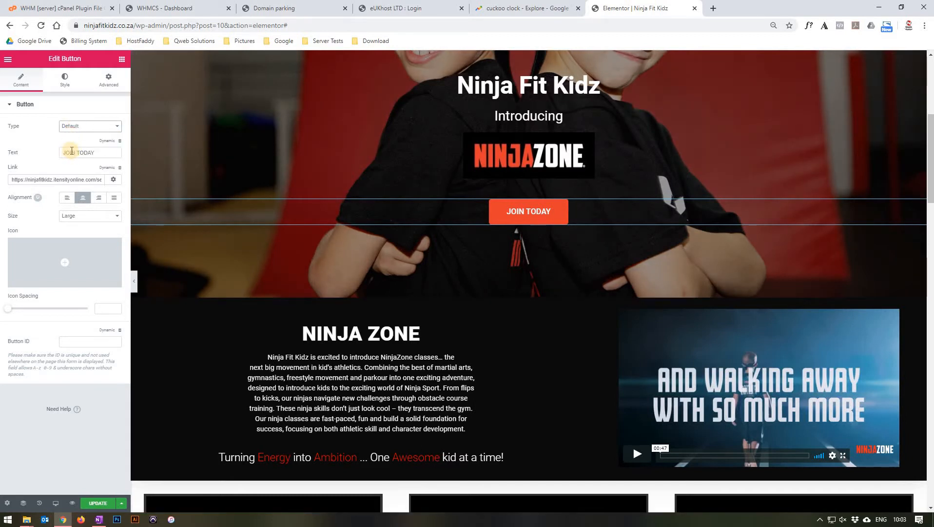
click(69, 178)
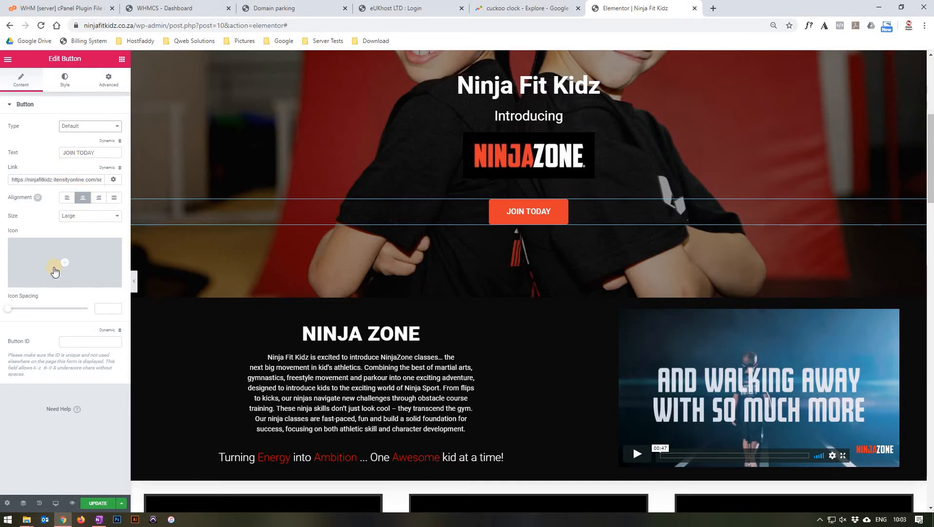
mouse_move(53, 266)
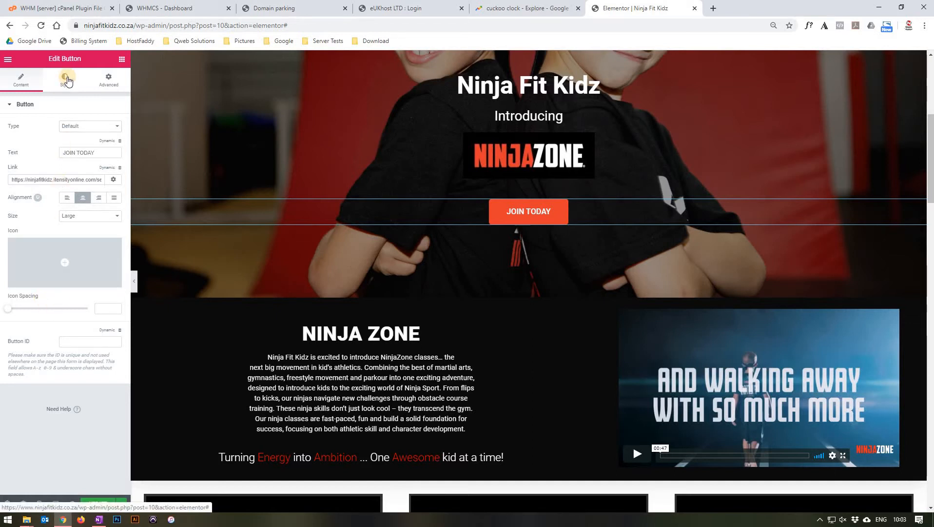
- Review the JOIN TODAY button's style, typography and advanced settings
click(68, 81)
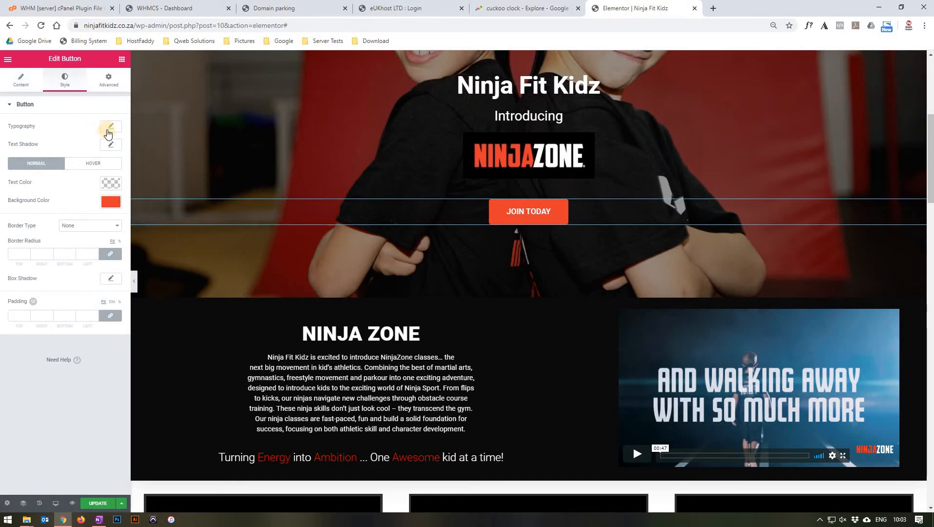
click(105, 126)
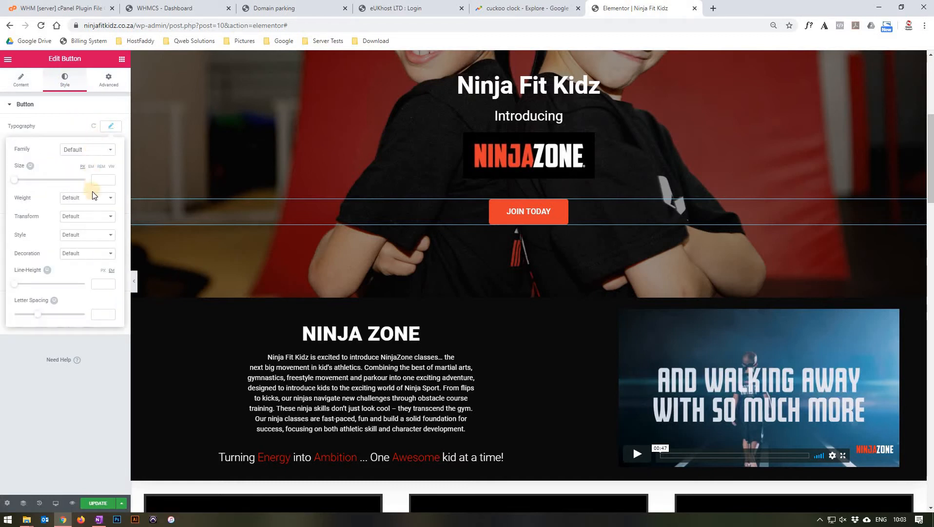
click(111, 128)
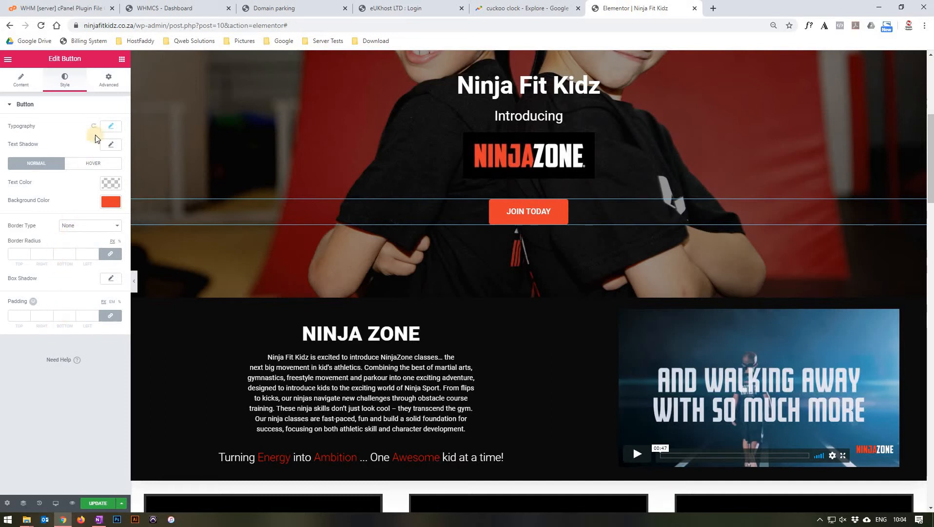
click(106, 87)
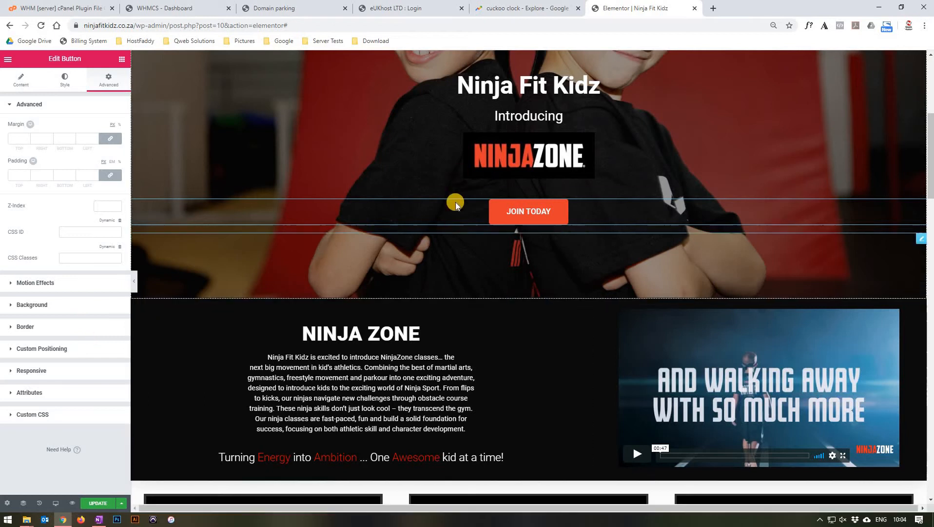
- Open the NINJA ZONE section's layout settings and turn off Stretch Section
scroll(459, 200, down, 2)
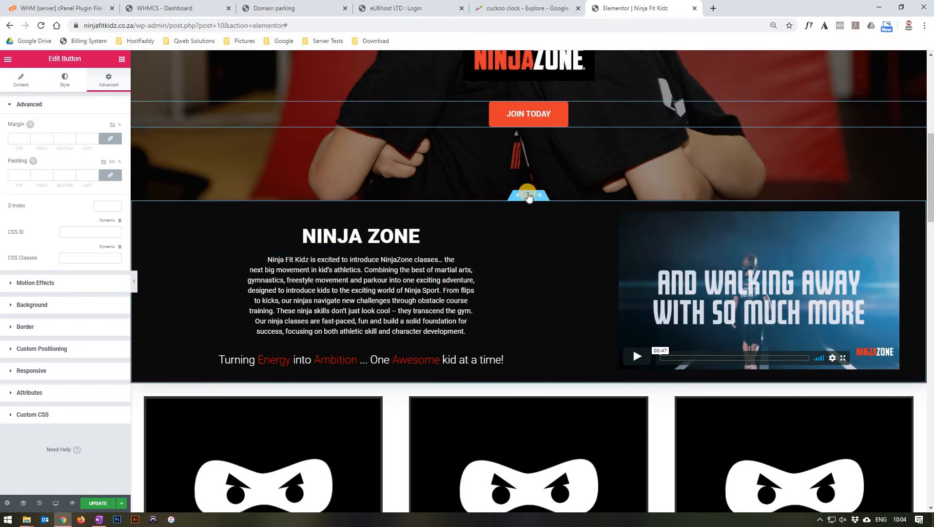
drag(530, 196, 469, 202)
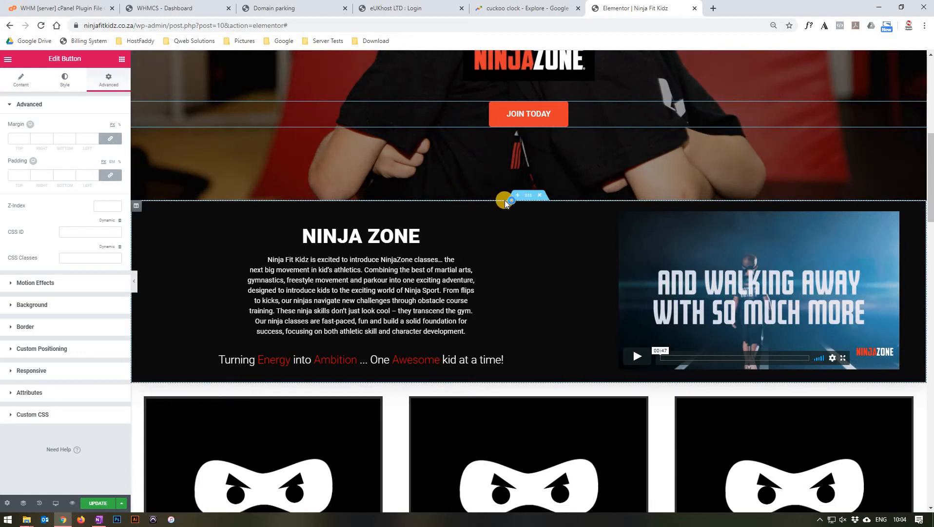
click(529, 197)
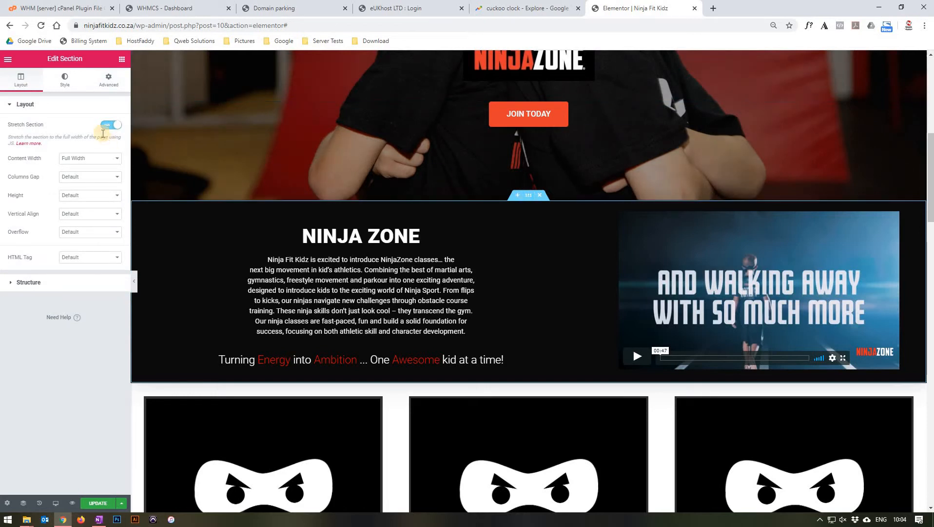
click(111, 125)
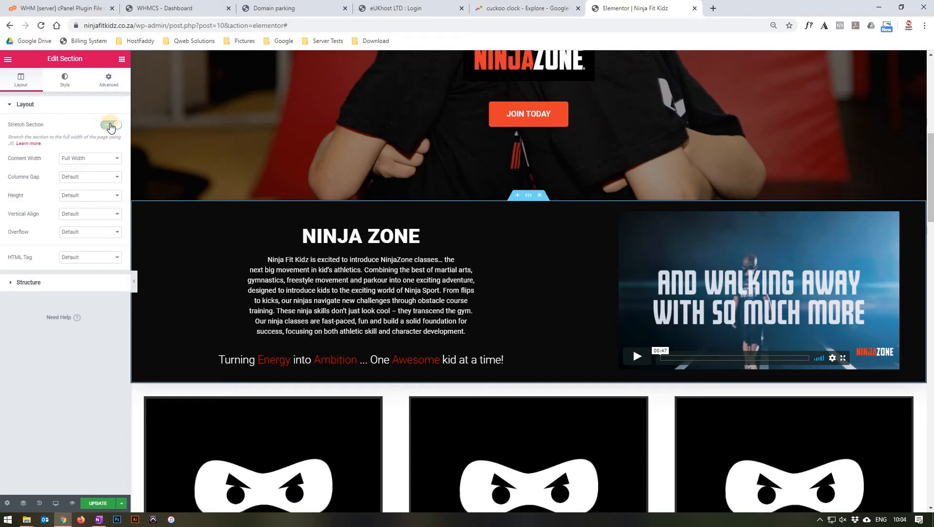
- Review the NINJA ZONE section's content width and columns gap, its background style and its advanced margin and padding settings
click(93, 159)
click(91, 175)
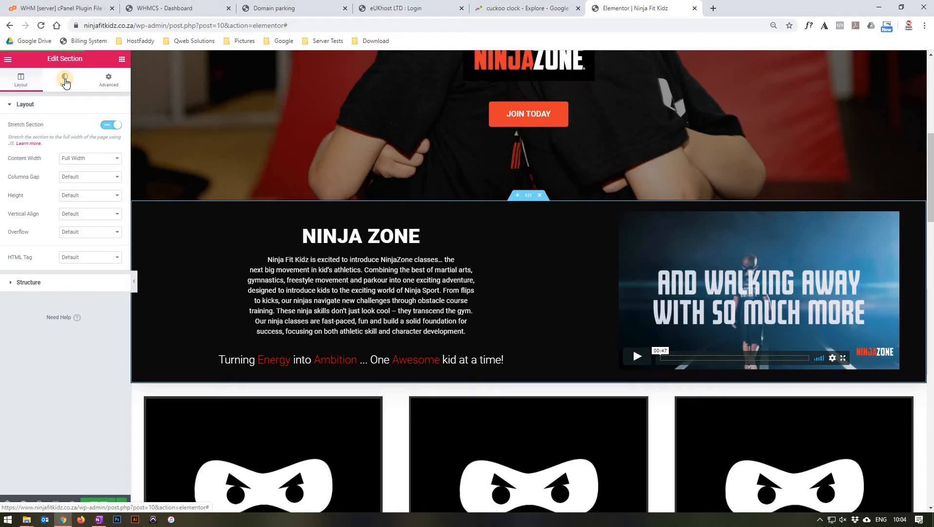
click(66, 81)
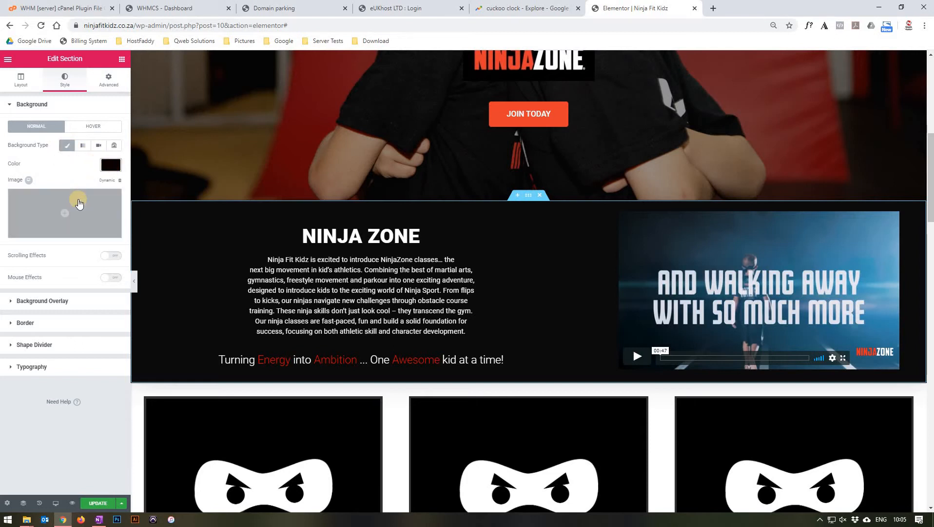
mouse_move(79, 204)
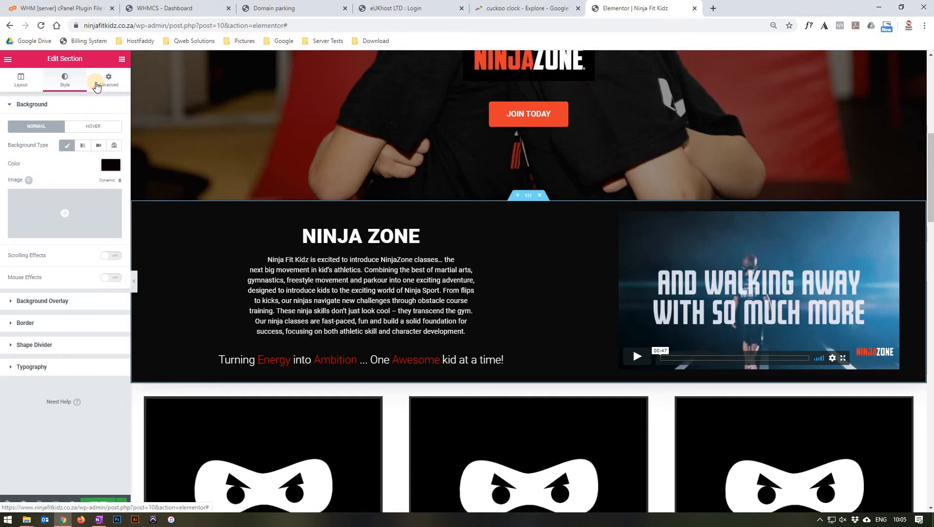
click(97, 87)
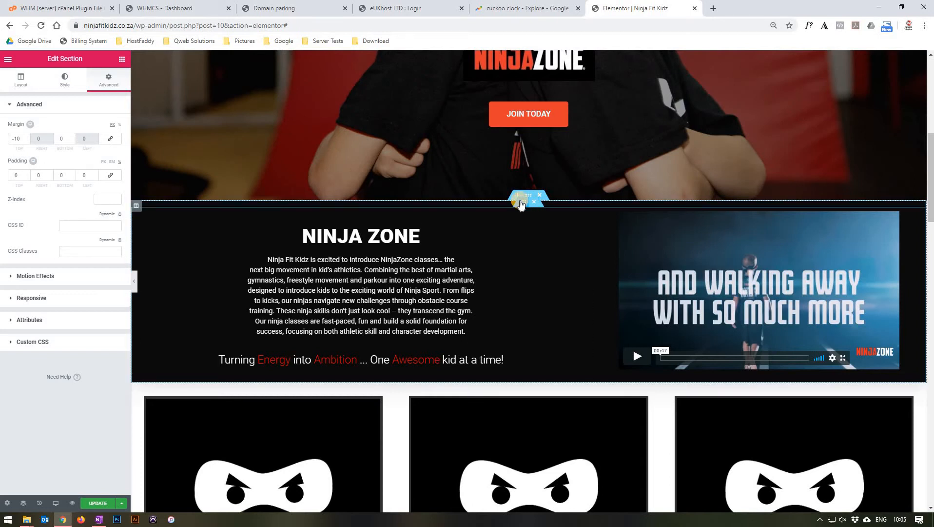
- Examine the NINJA ZONE inner section's layout settings and the text column's style and advanced settings
click(521, 204)
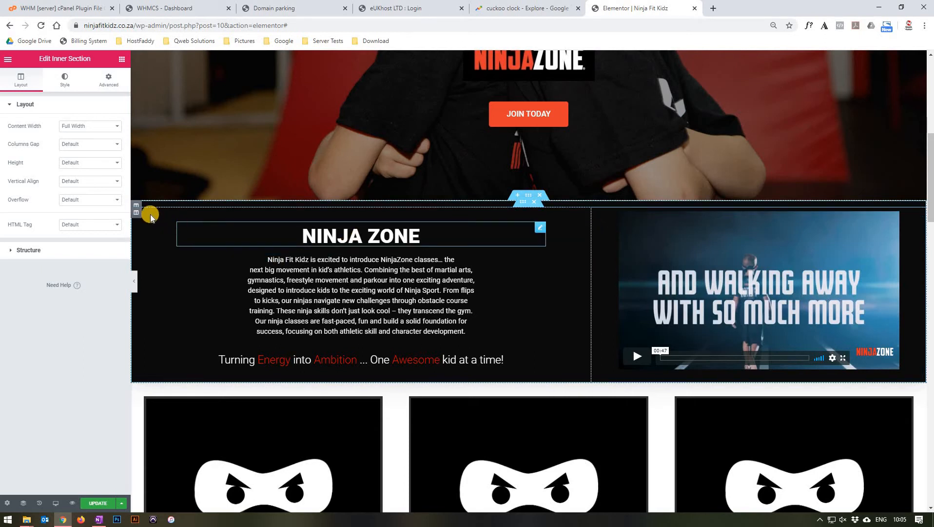
click(137, 213)
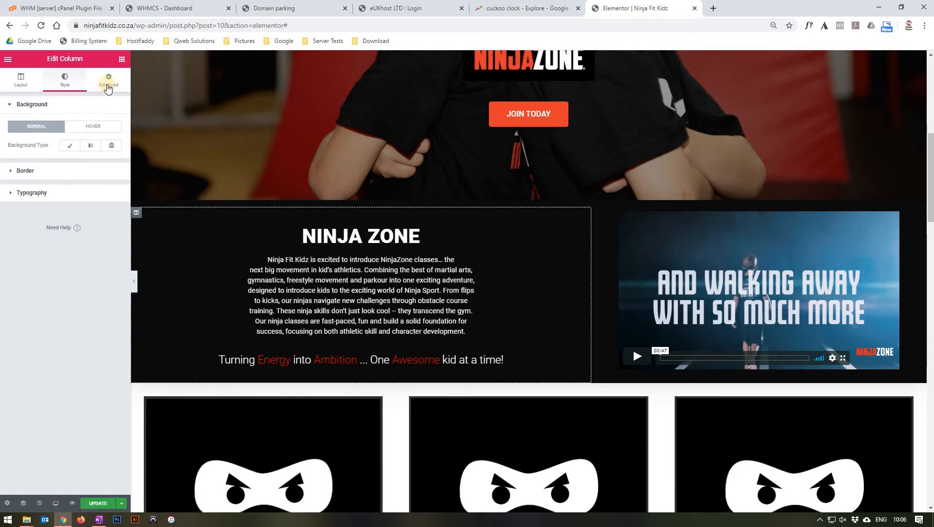
click(108, 83)
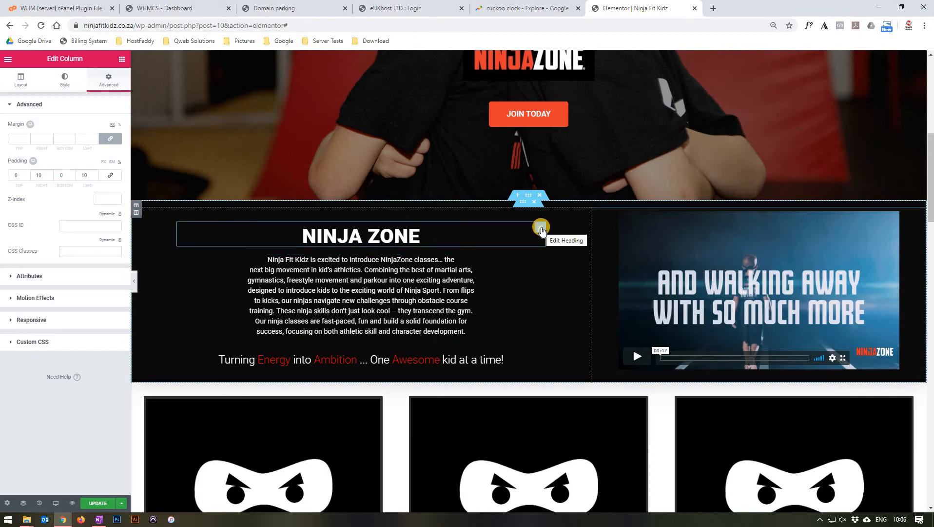
- Inspect the content settings of the NINJA ZONE heading, its description text and the Turning Energy into Ambition heading
click(542, 228)
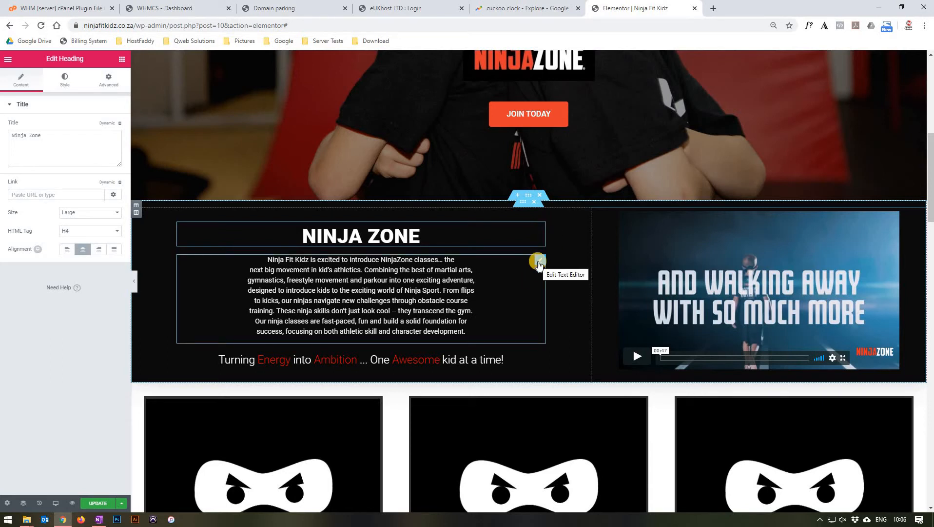
click(538, 262)
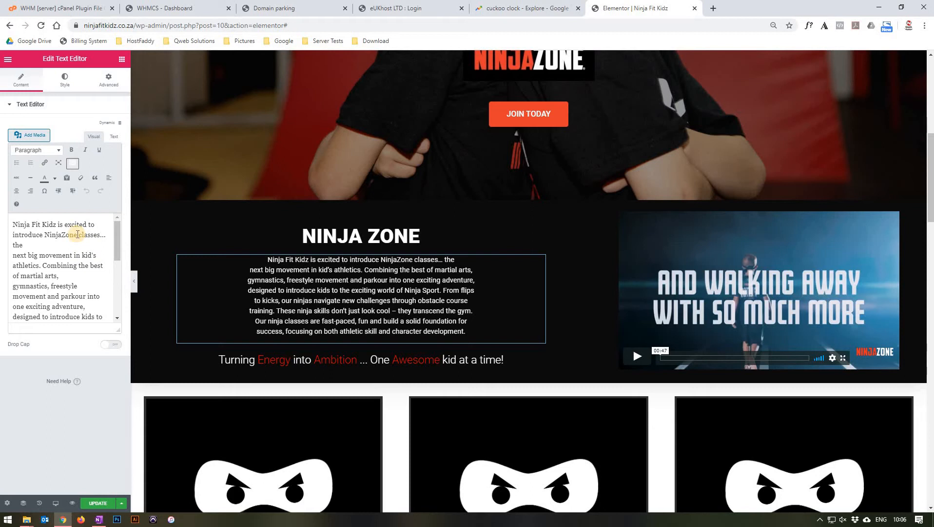
scroll(78, 234, down, 5)
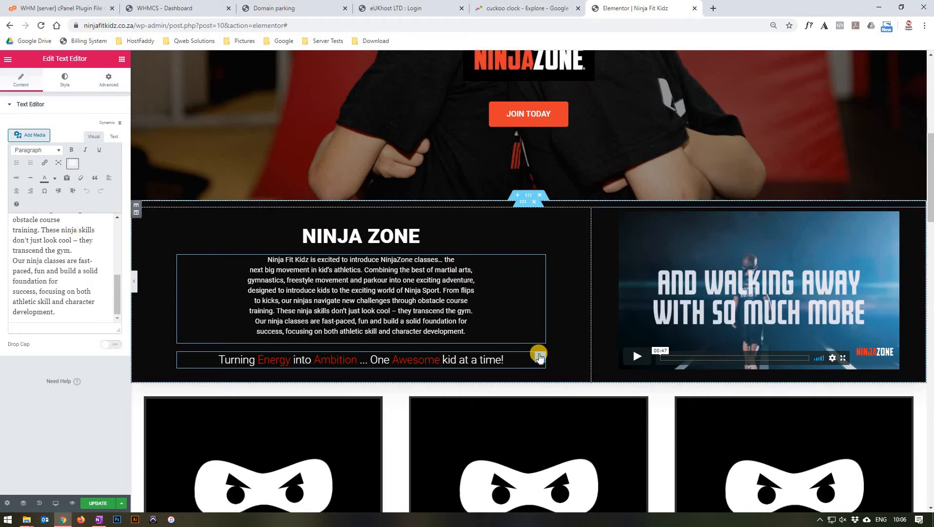
click(540, 355)
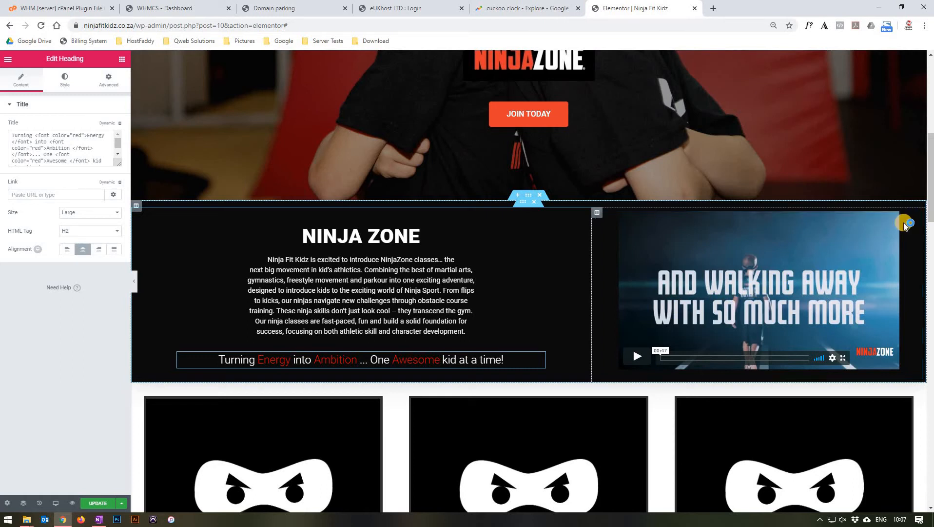
- Open the text editor block holding the NINJA ZONE video and review its embedded content and style settings
click(920, 217)
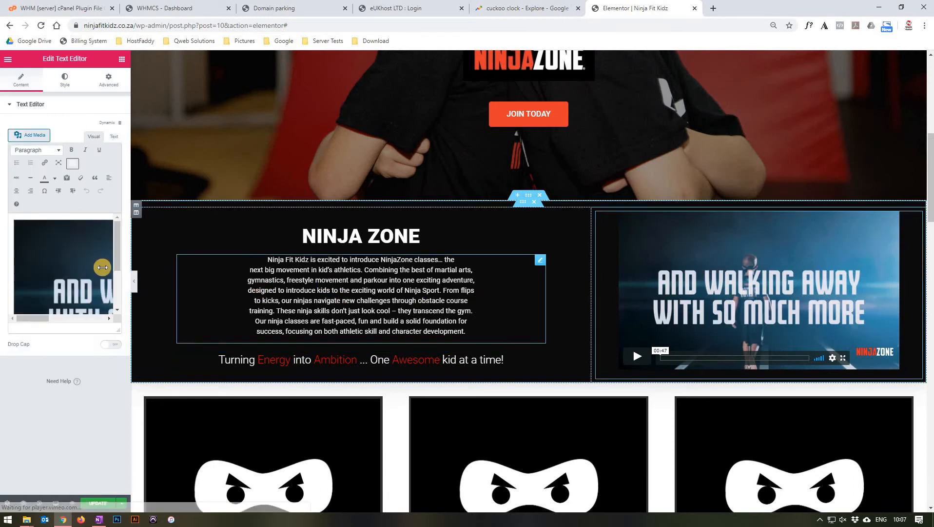
click(71, 260)
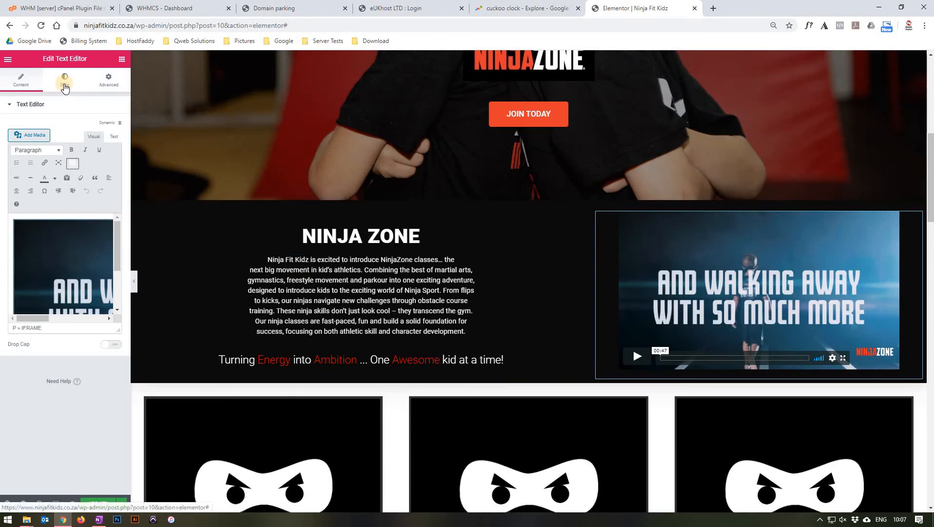
click(65, 87)
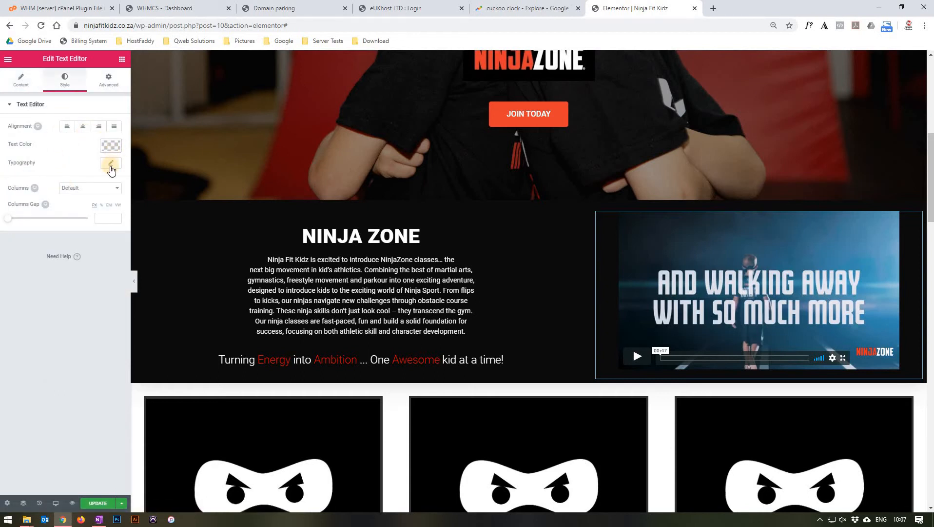
- Open the layout settings of the three-box ninja classes section and inspect the spacers and headings in its BABY NINJAS box
scroll(332, 145, down, 2)
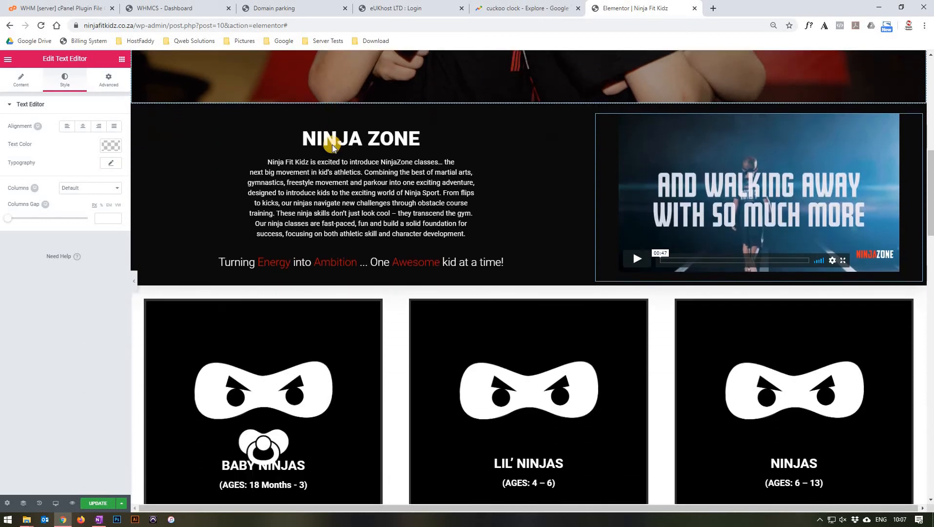
scroll(333, 146, down, 2)
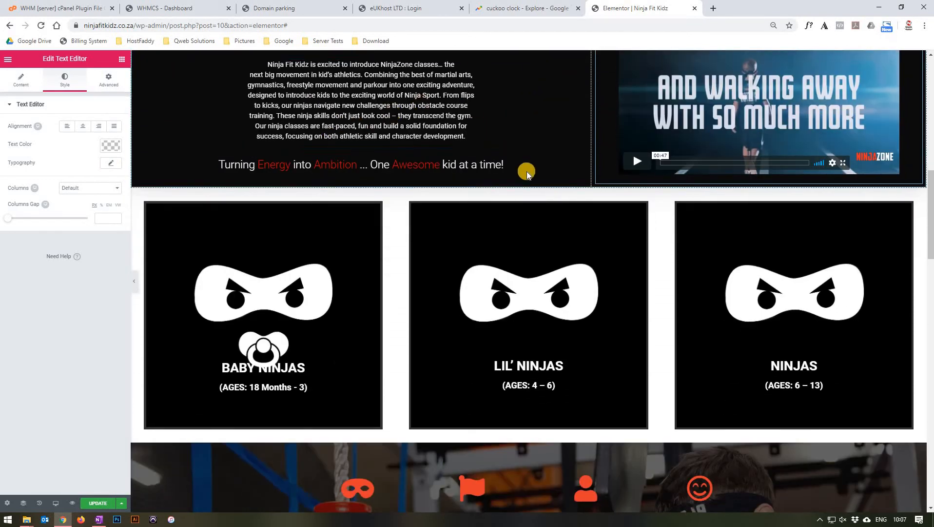
mouse_move(530, 186)
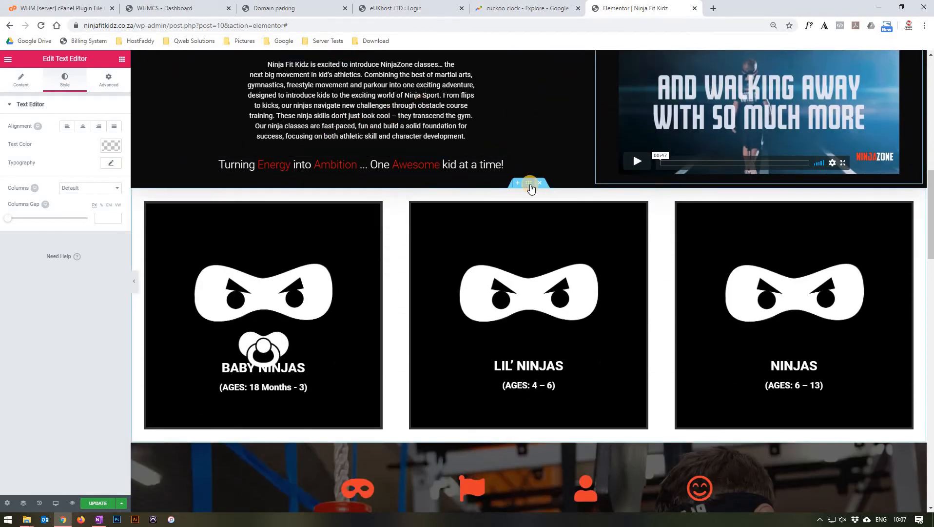
click(530, 184)
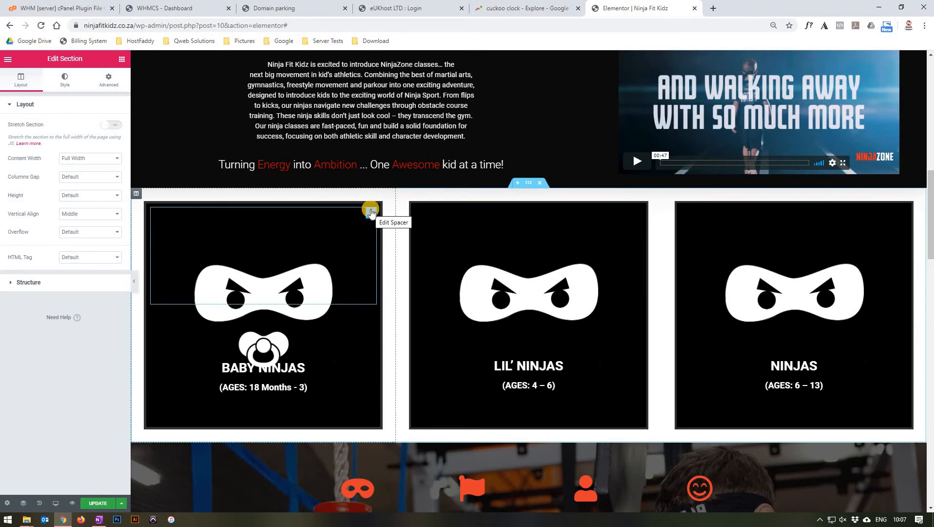
click(371, 213)
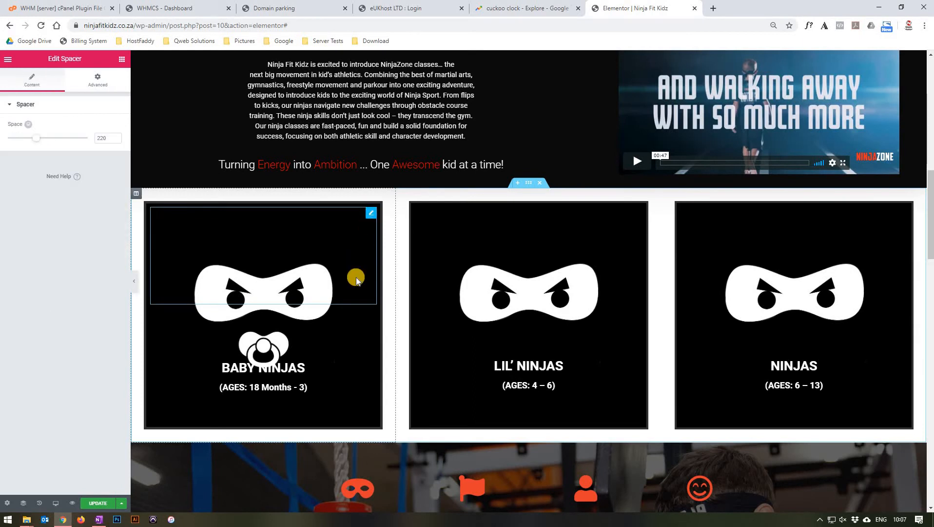
click(372, 317)
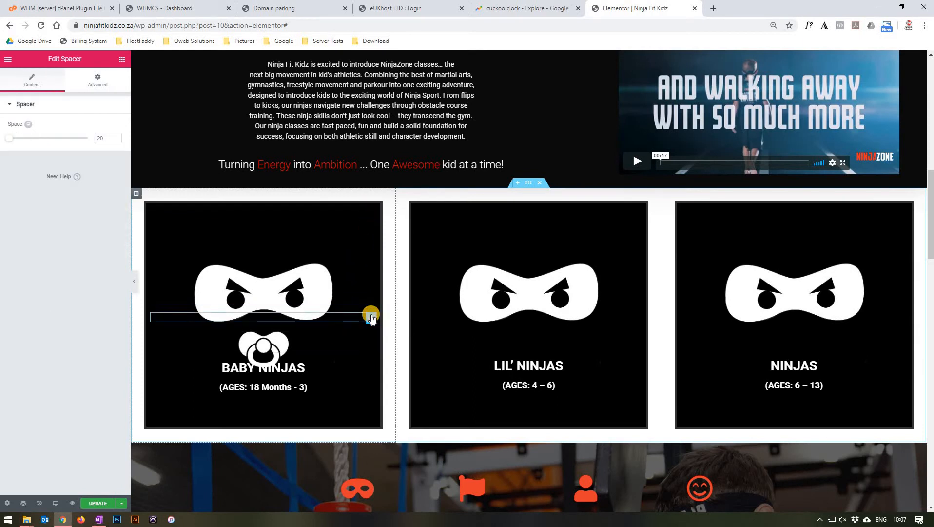
drag(372, 317, 371, 341)
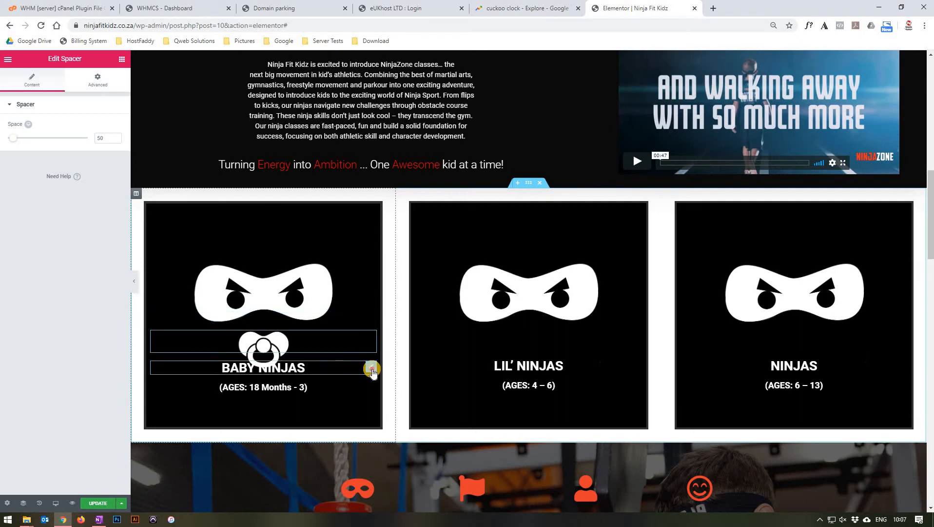
click(372, 369)
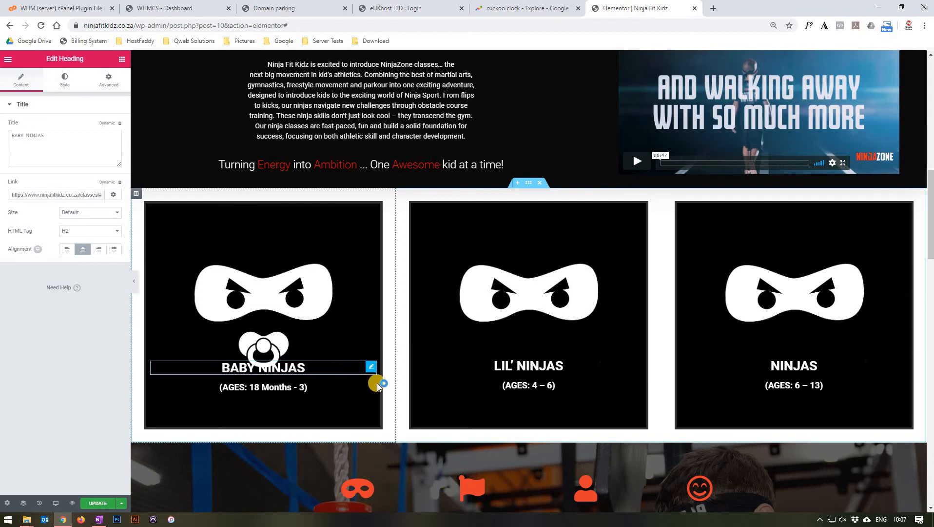
click(371, 390)
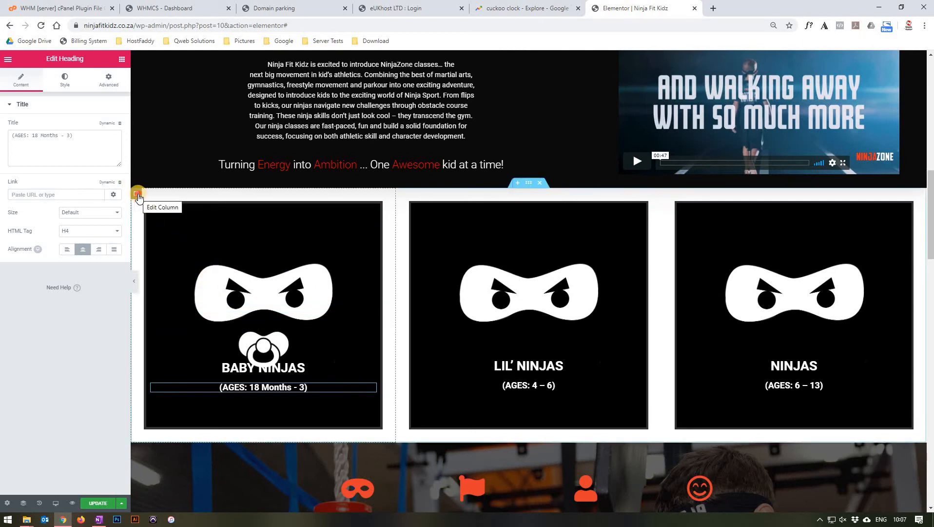
- Examine the BABY NINJAS column's layout and its background colour and image style settings
click(136, 194)
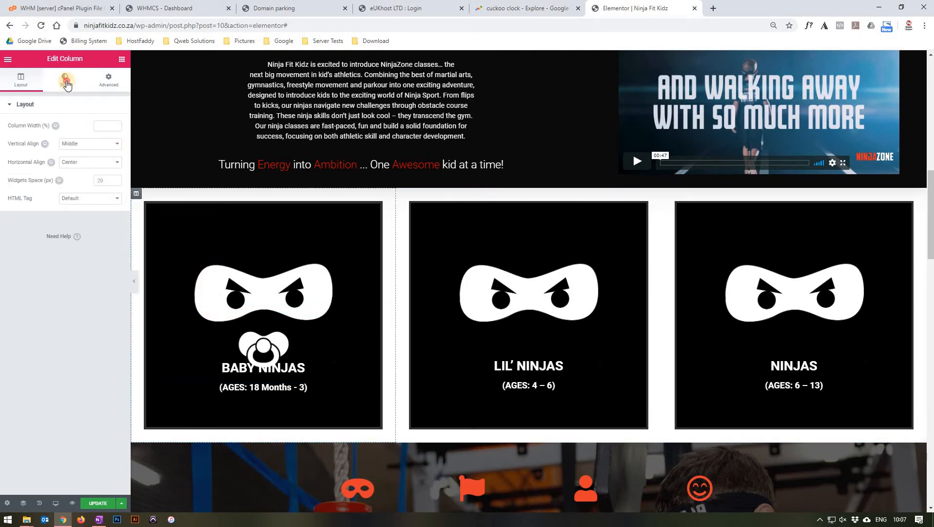
click(66, 83)
click(66, 82)
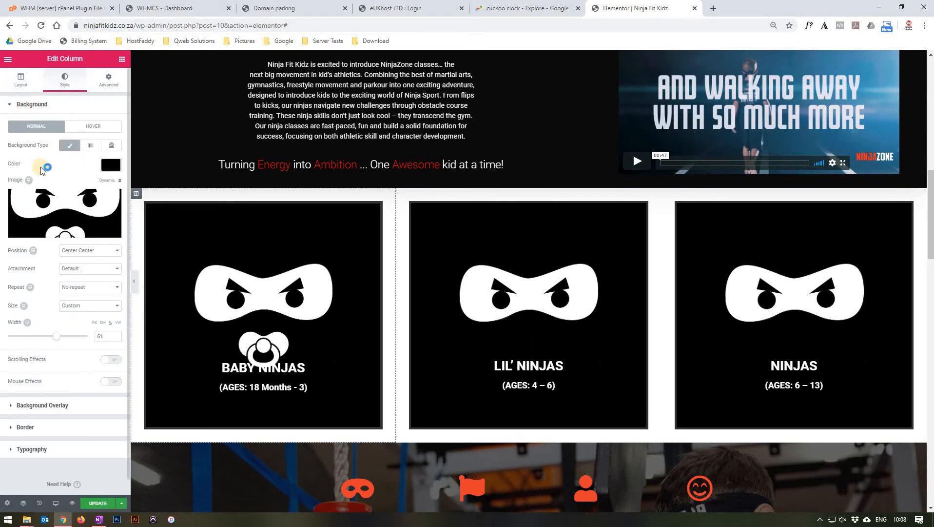
mouse_move(59, 200)
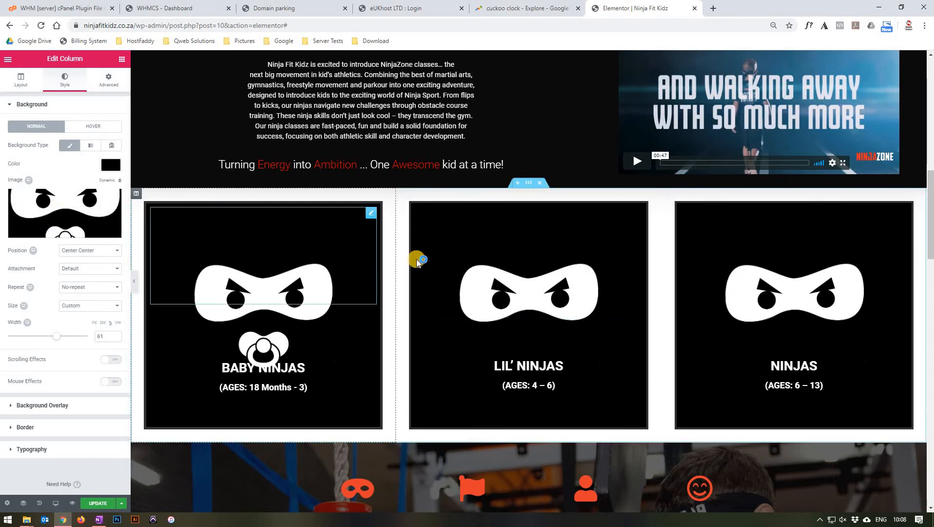
- Review the counters section's layout, and the content settings of the Ninjas in Training mask icon and counter
scroll(527, 244, down, 3)
scroll(528, 246, down, 5)
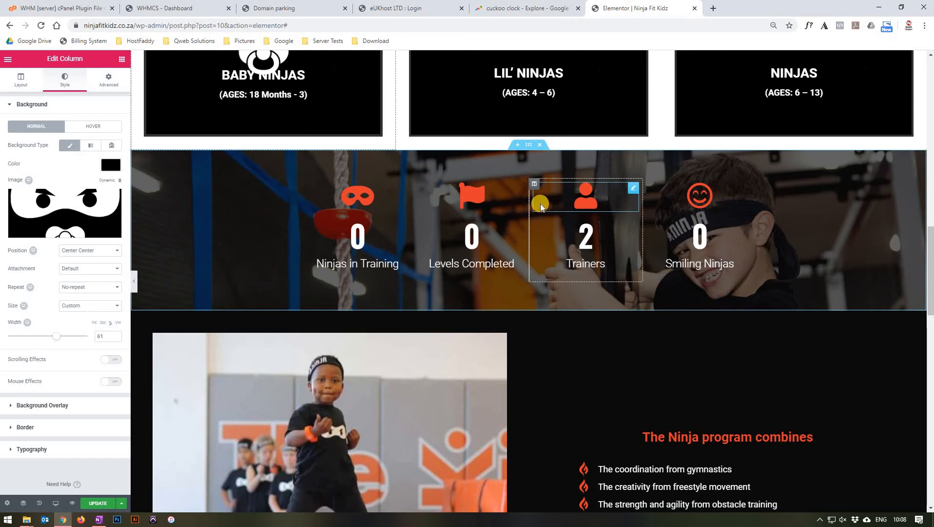
click(528, 145)
click(528, 145)
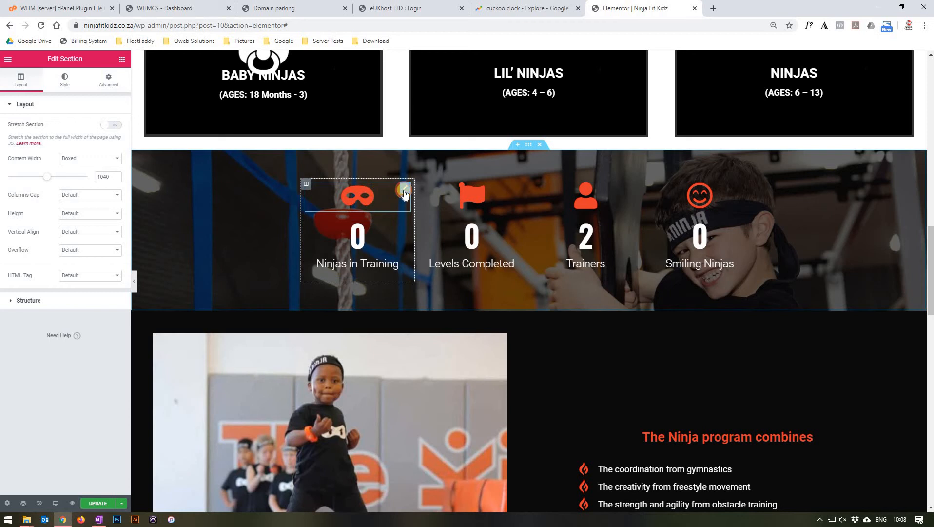
click(405, 189)
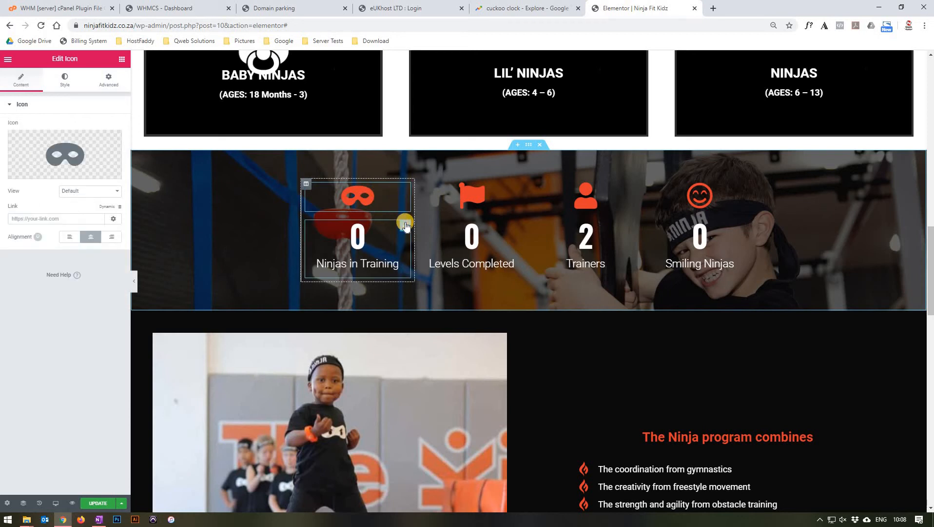
click(405, 224)
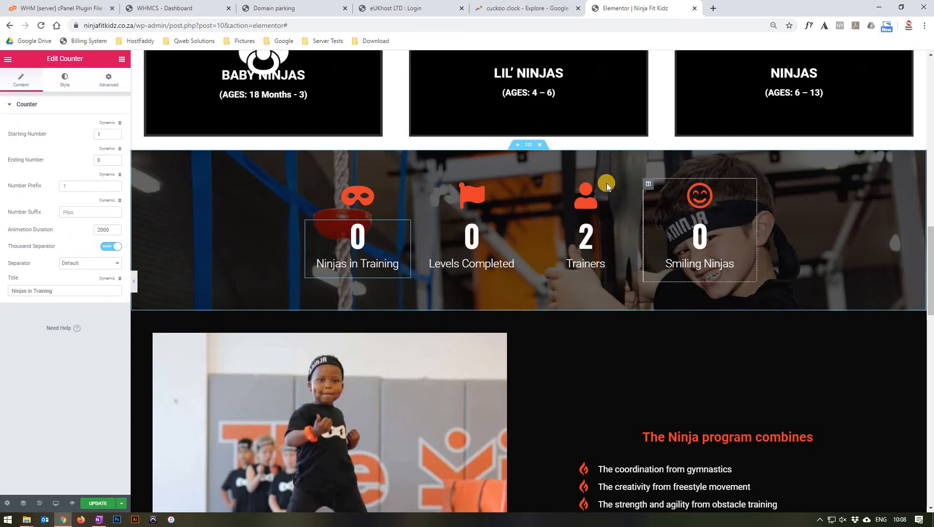
- Inspect the settings of the Ninja program section, including its layout, photo, The Ninja program combines heading and icon list
scroll(607, 183, down, 4)
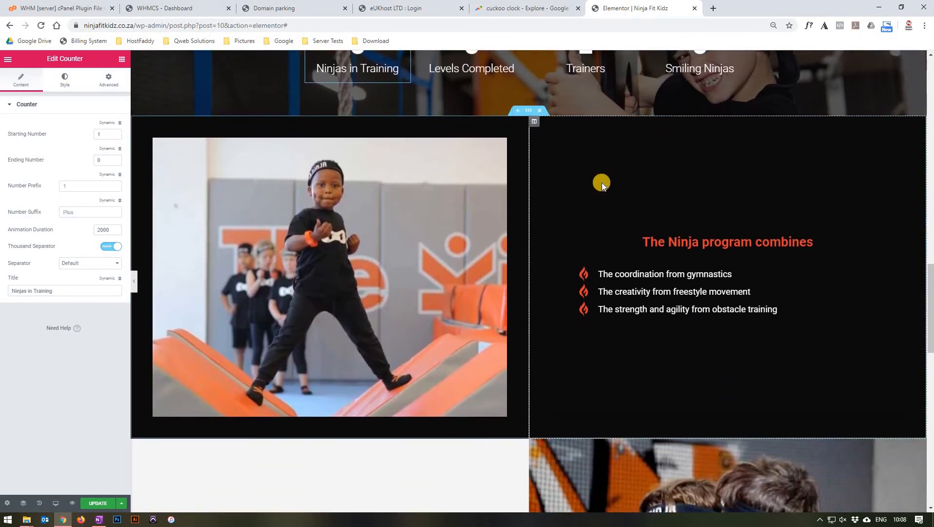
click(527, 113)
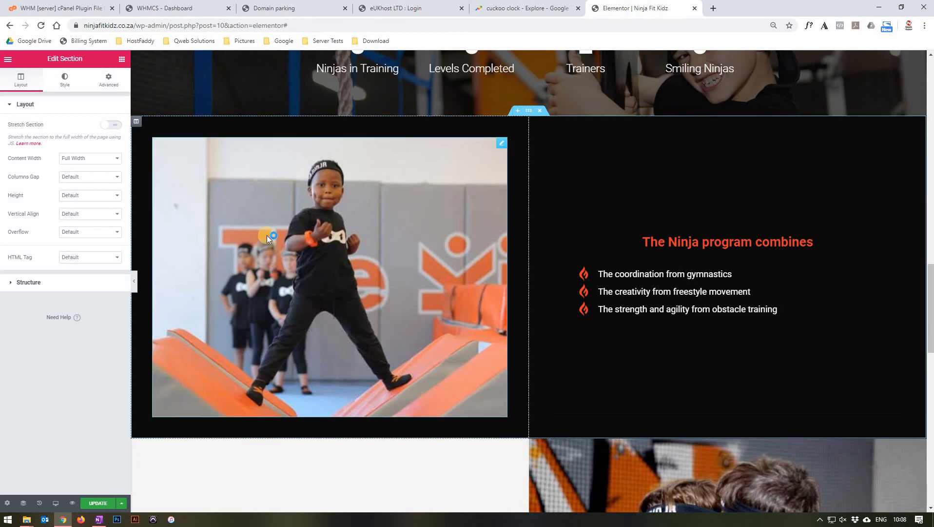
click(319, 216)
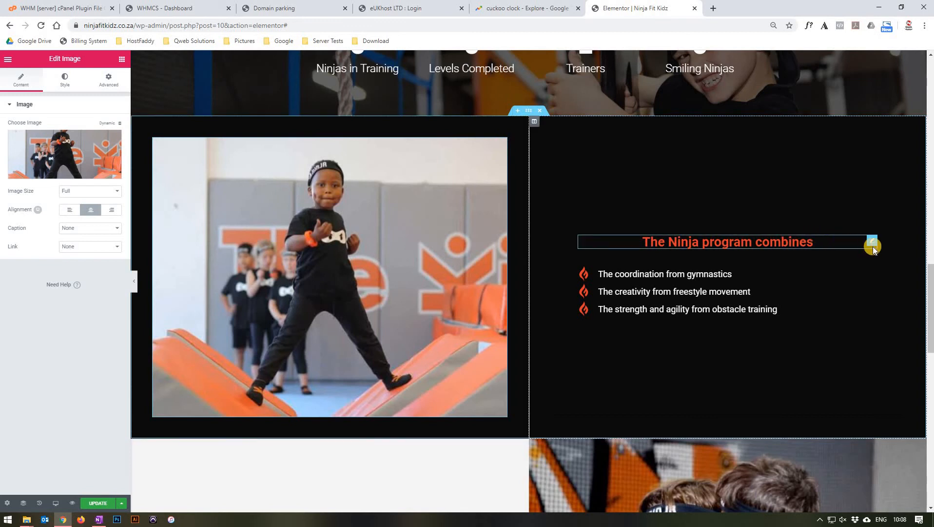
click(872, 241)
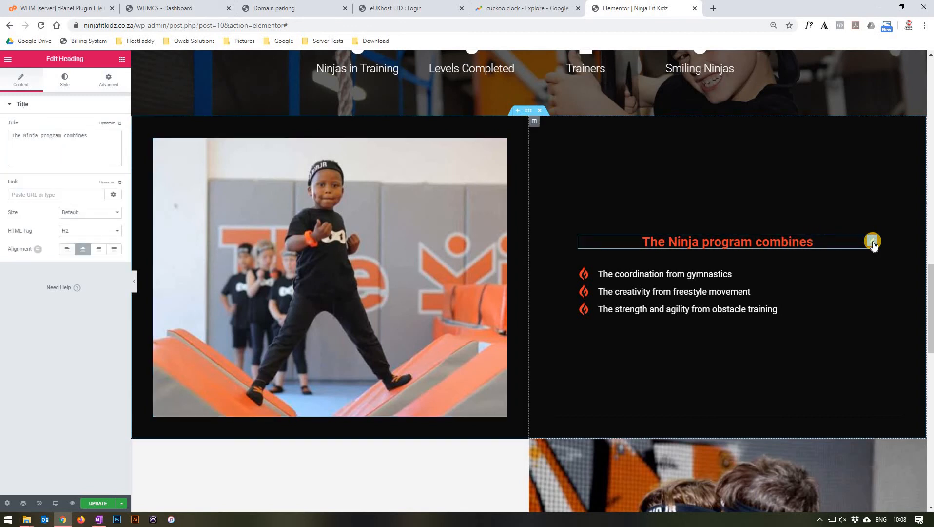
click(872, 270)
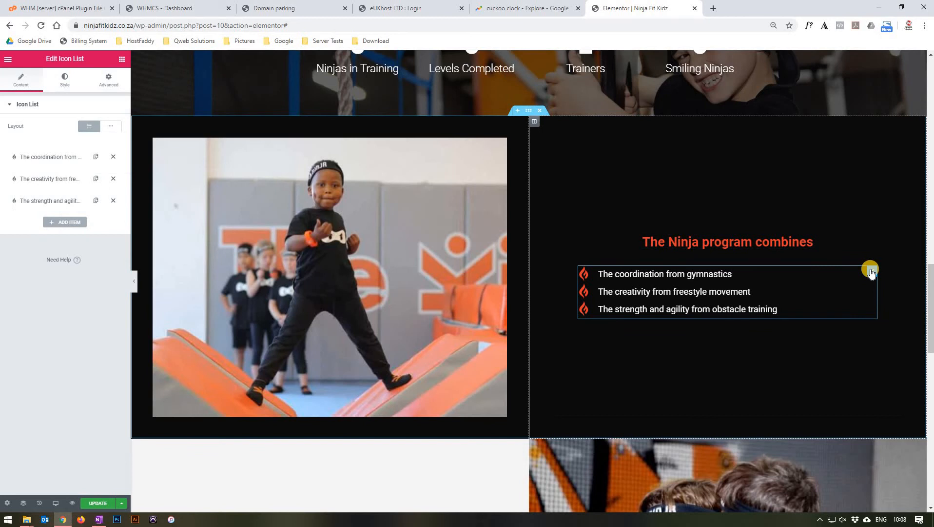
- Expand the first icon list item, The coordination from gymnastics, to view its text, icon and link settings
click(37, 159)
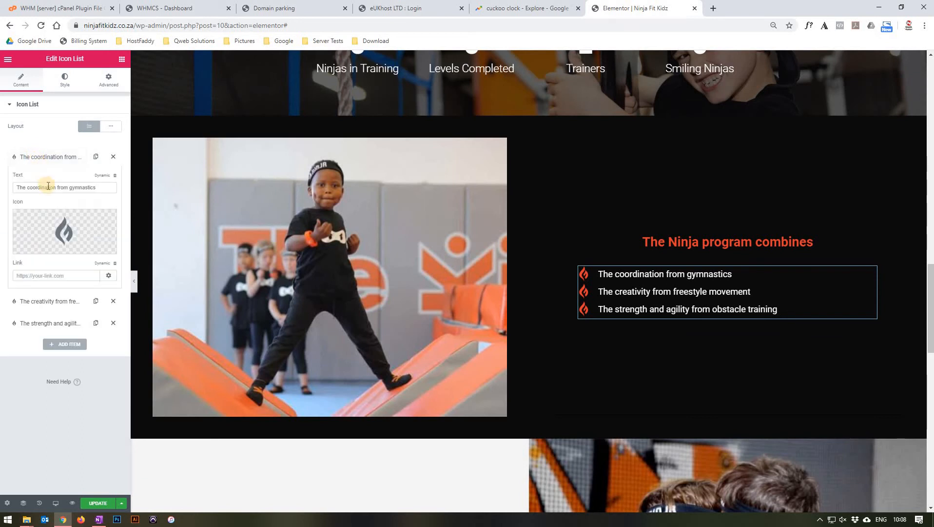
mouse_move(70, 227)
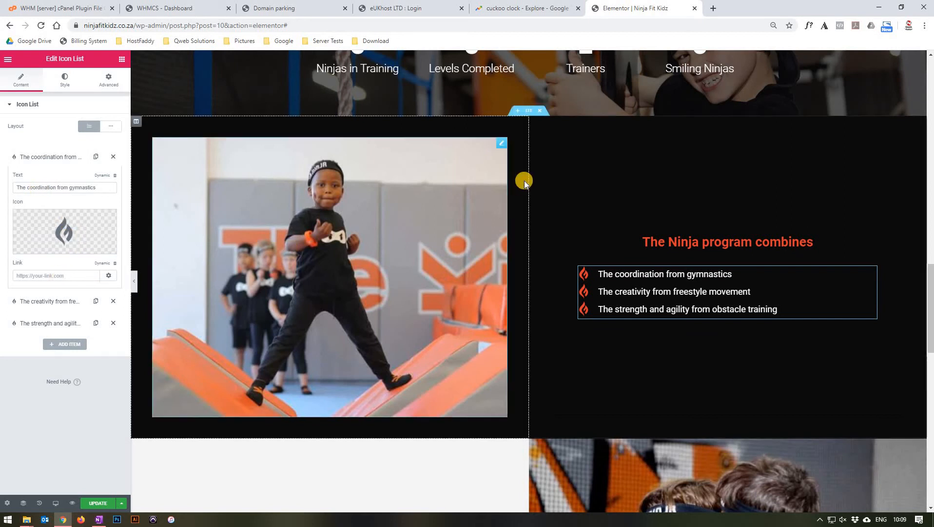
- Inspect the Ninja News section's layout, its heading, and the content settings of its posts widget
scroll(525, 182, down, 2)
scroll(524, 182, down, 5)
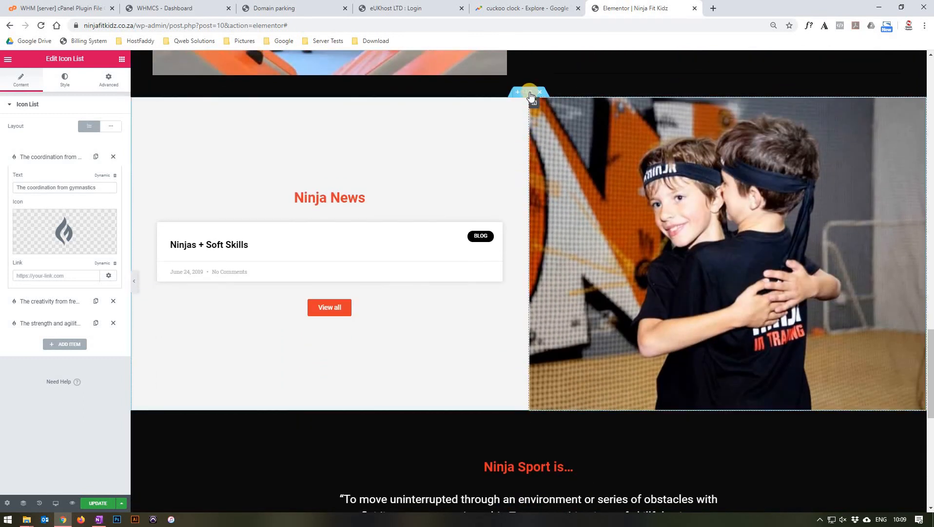
click(529, 92)
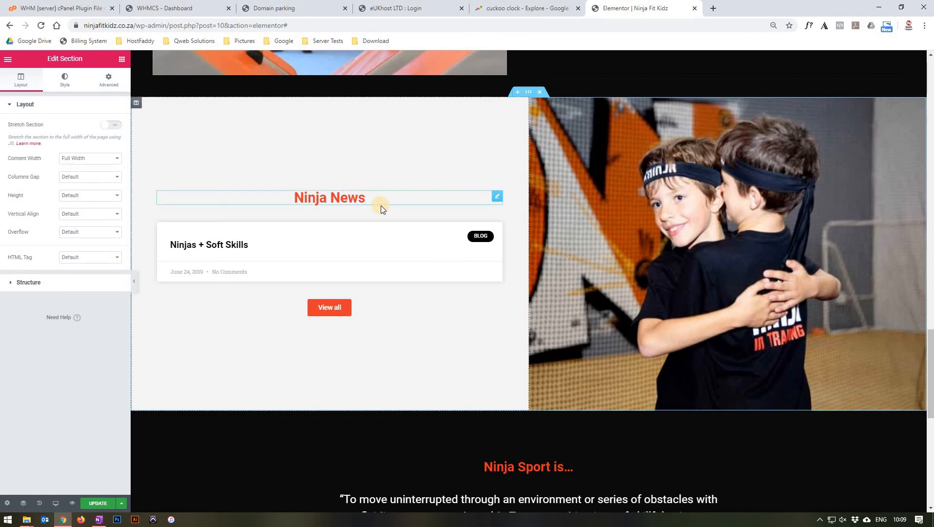
click(370, 200)
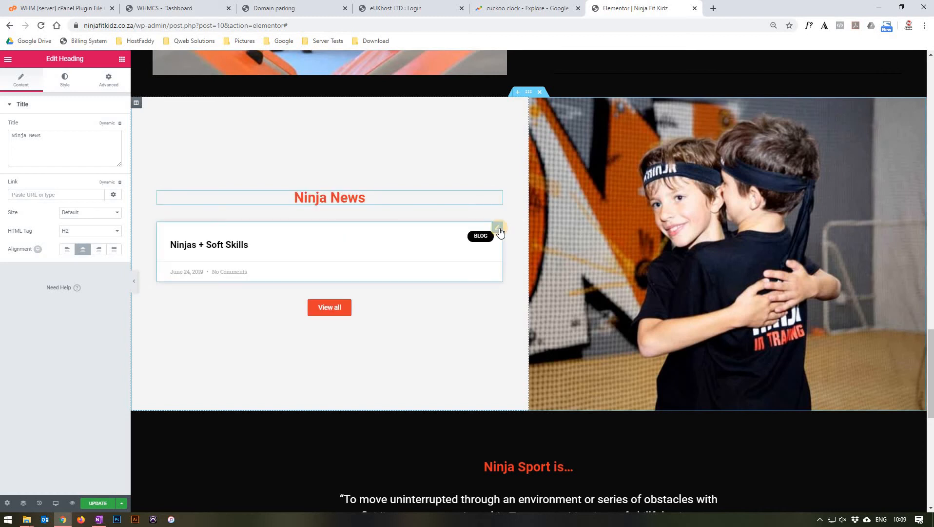
click(498, 228)
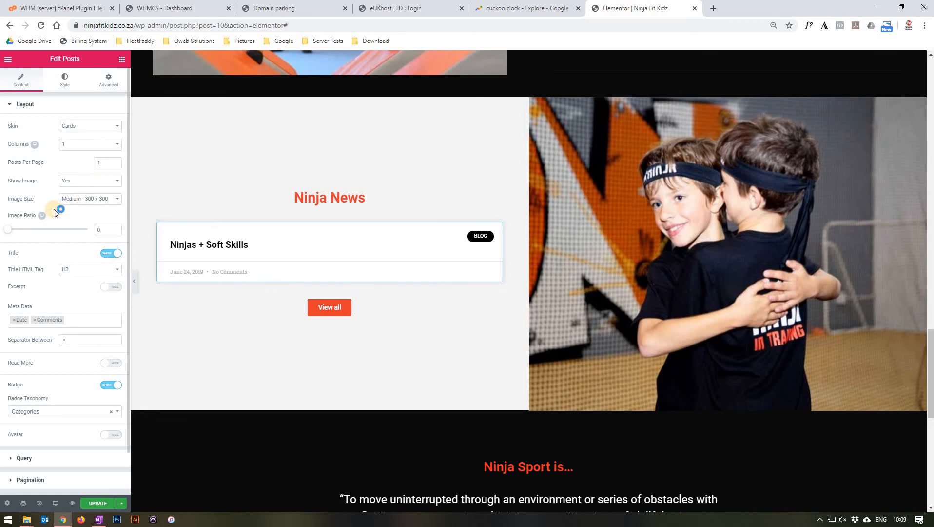
scroll(55, 212, down, 1)
scroll(55, 213, up, 1)
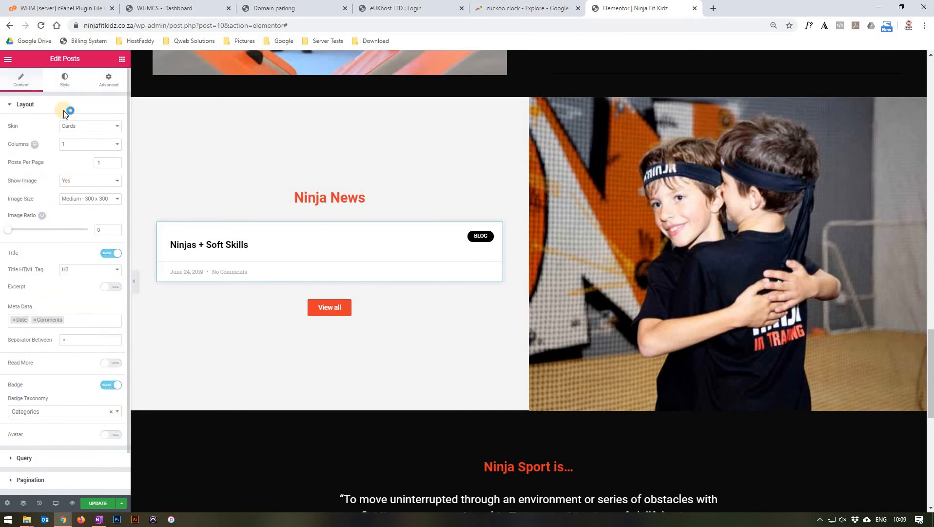
- Review the posts widget's layout, card and content style settings, plus its advanced margin and padding options
click(66, 79)
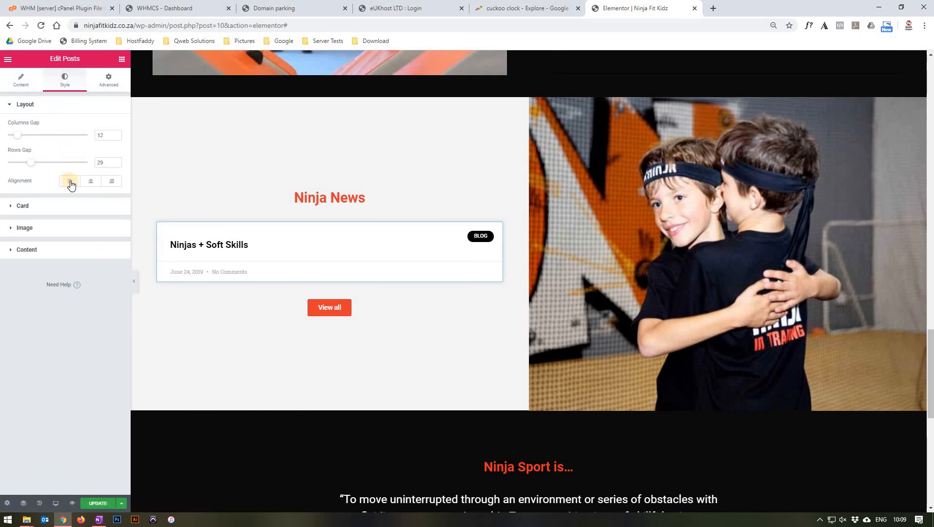
click(69, 207)
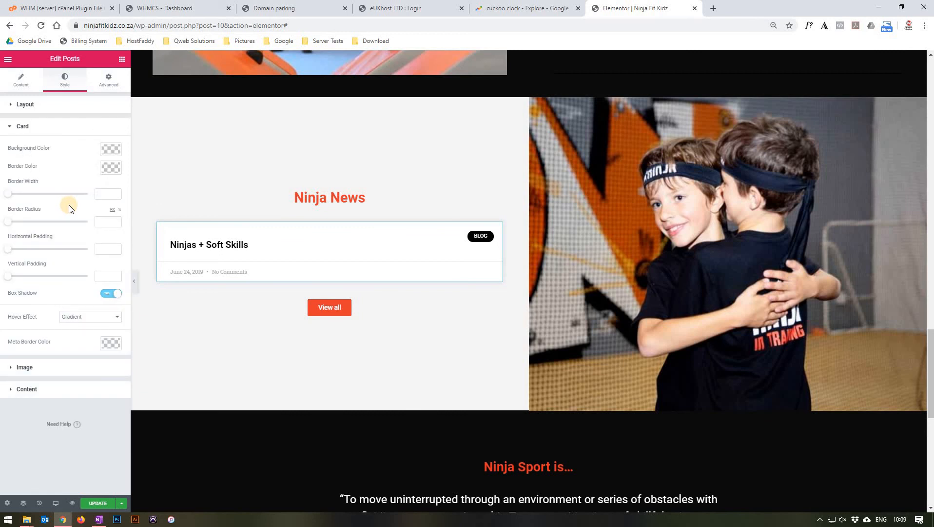
click(66, 369)
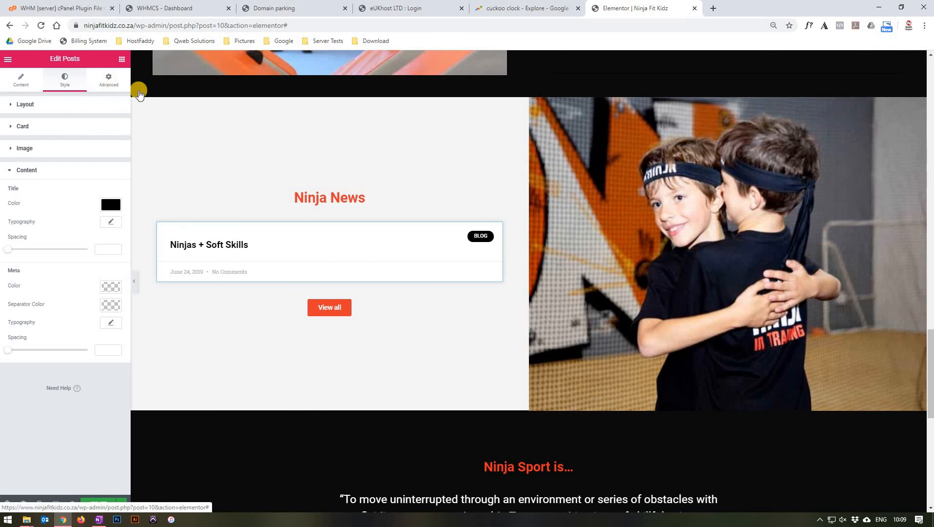
click(122, 93)
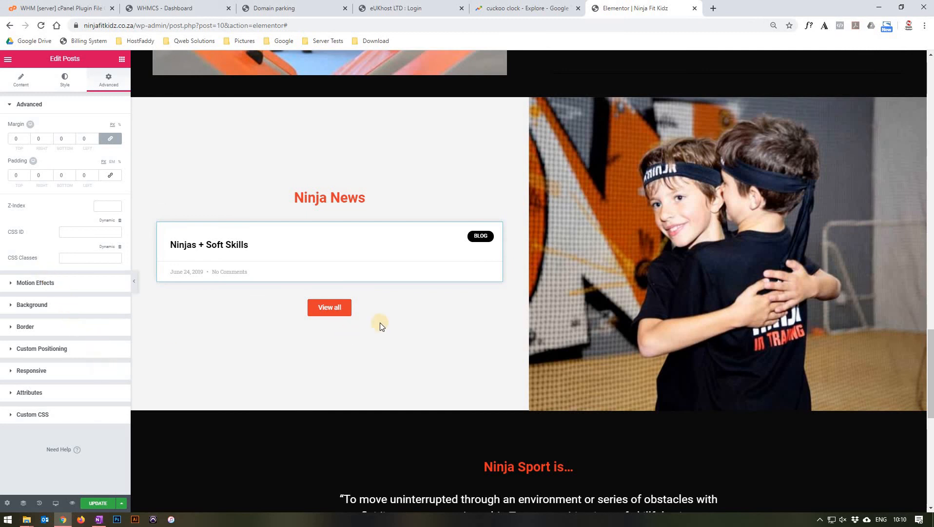
- Examine the content, style and advanced settings of the photo beside Ninja News
click(696, 180)
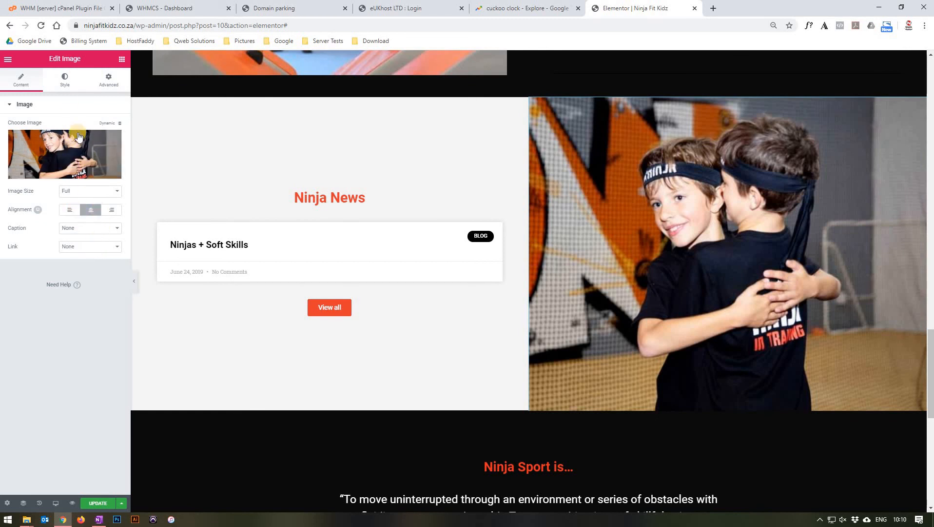
click(66, 86)
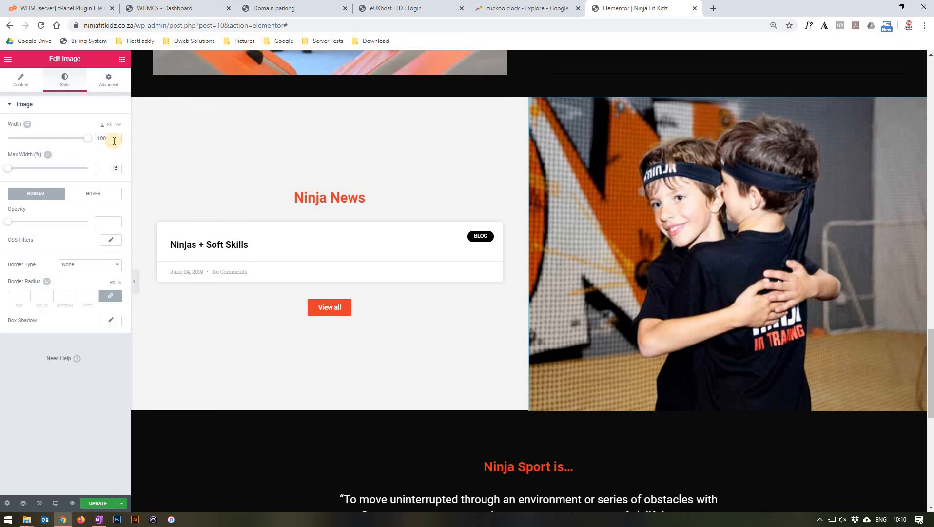
click(101, 85)
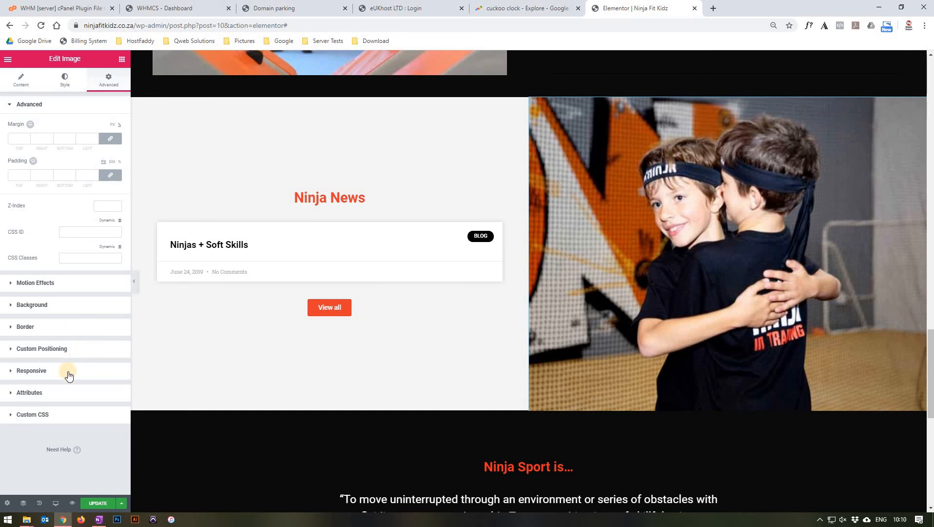
- Inspect the Ninja Sport is… section's layout, heading, quote text and JOIN US IN THE AWESOMENESS button settings
scroll(536, 172, down, 2)
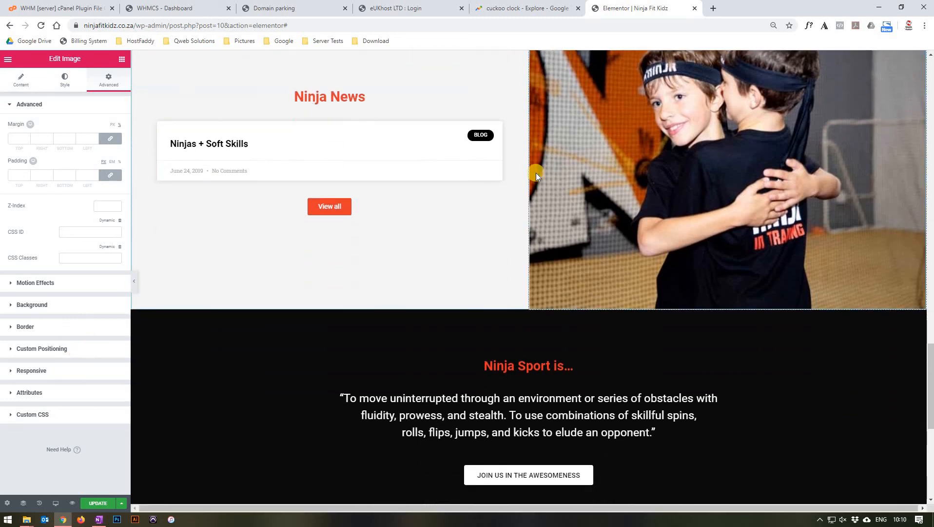
scroll(536, 174, down, 5)
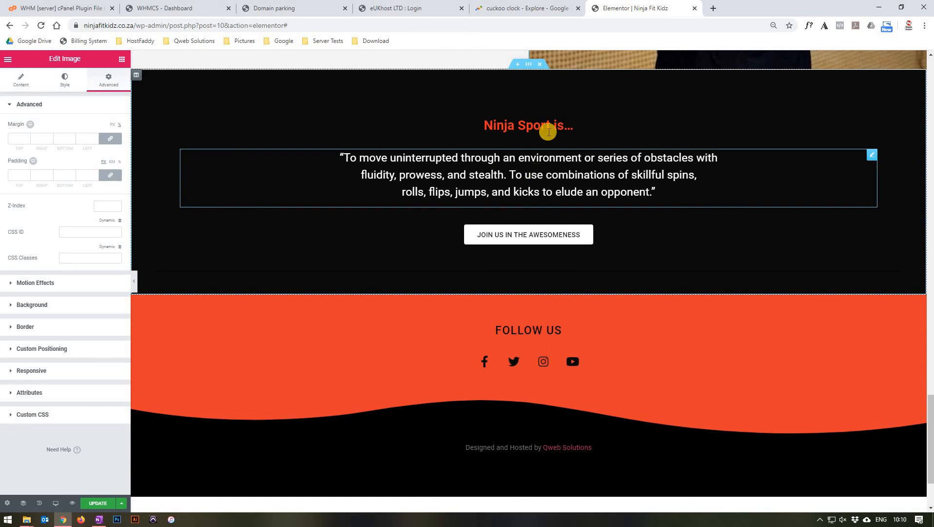
click(531, 66)
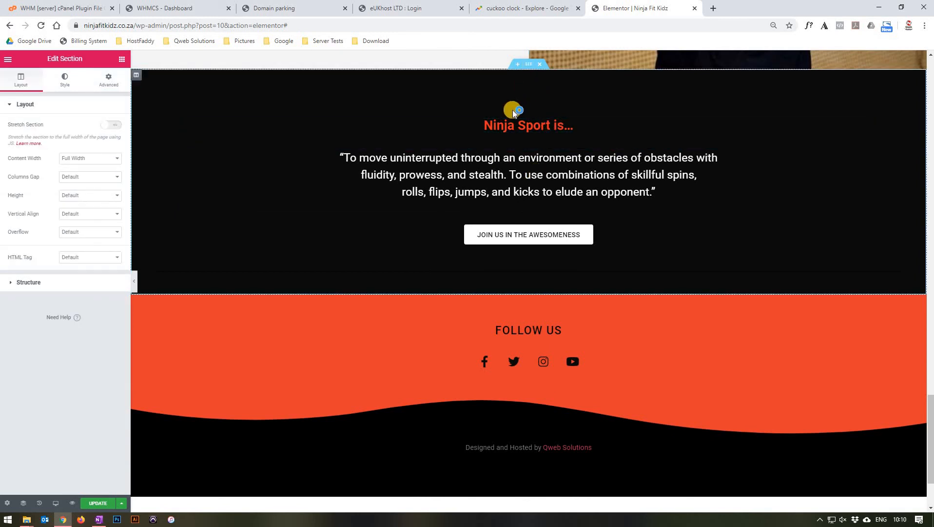
click(578, 128)
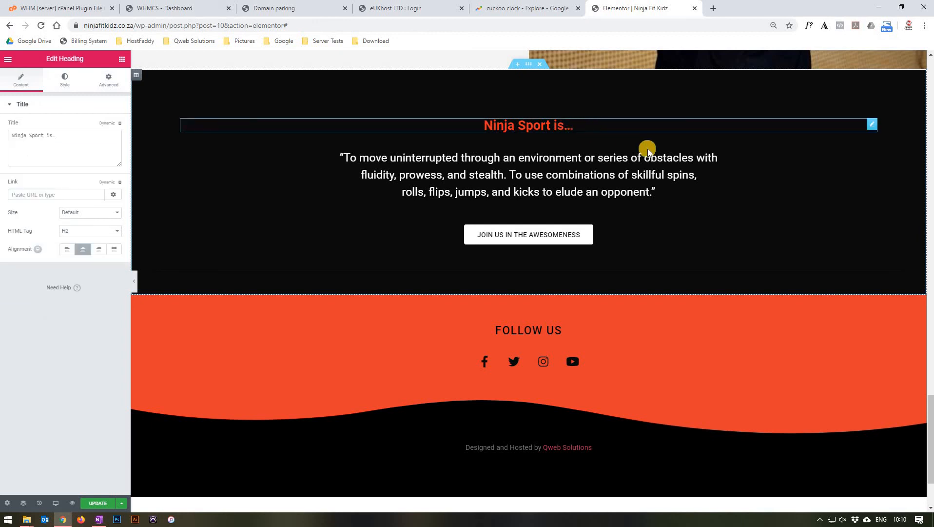
click(872, 157)
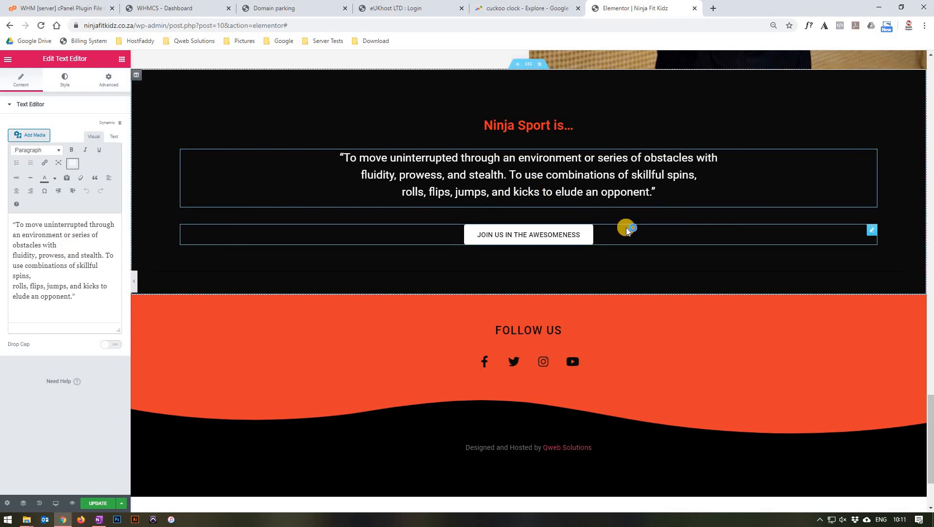
click(873, 230)
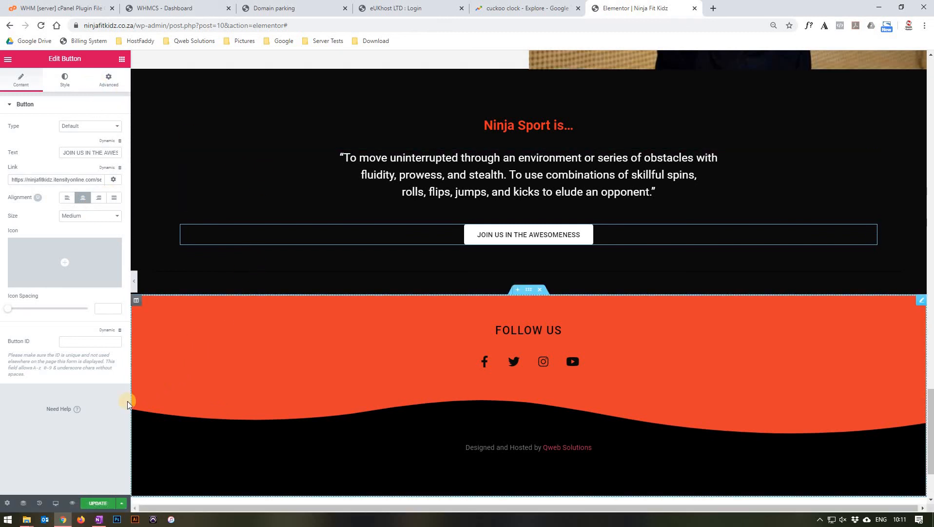
- Save the front page by updating it
click(108, 502)
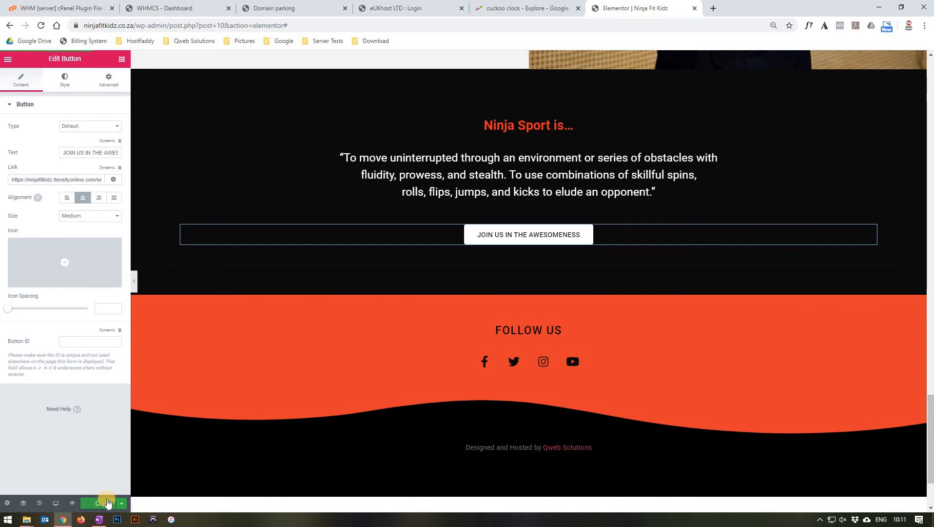